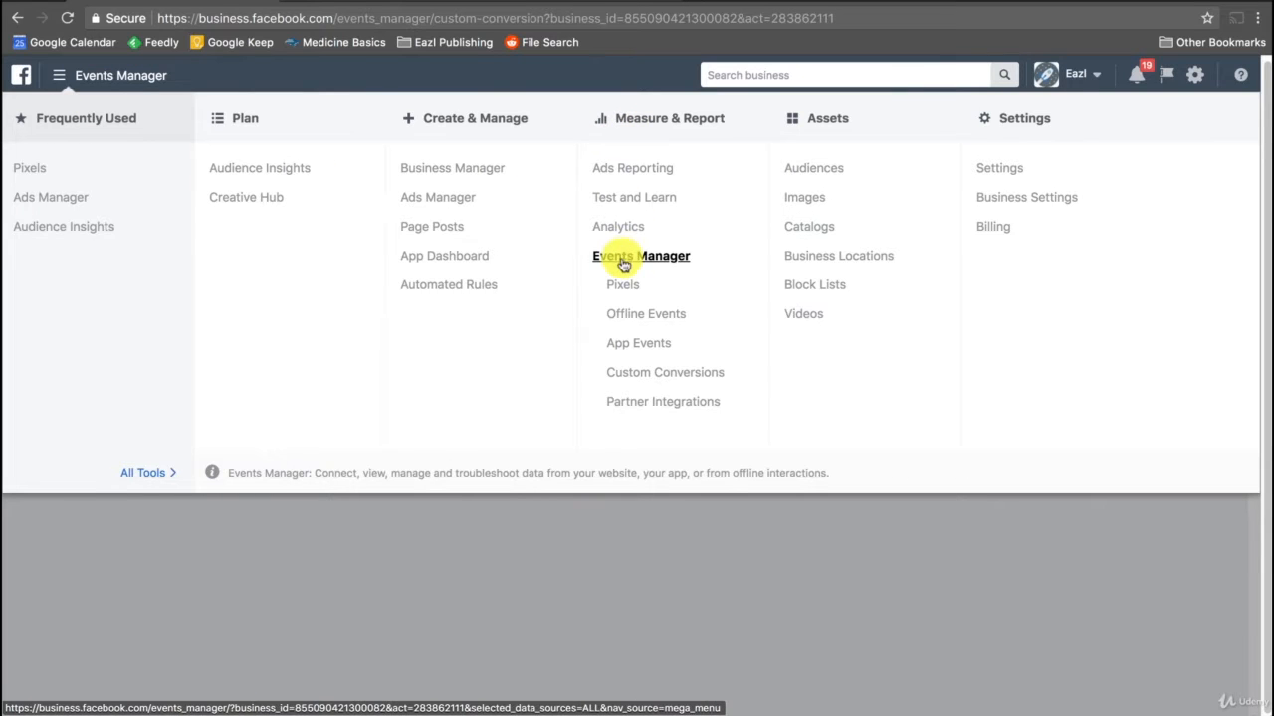
Step: Open the main ad account's Custom Conversions and start a new custom conversion, keeping All URL Traffic as the website event
click(642, 376)
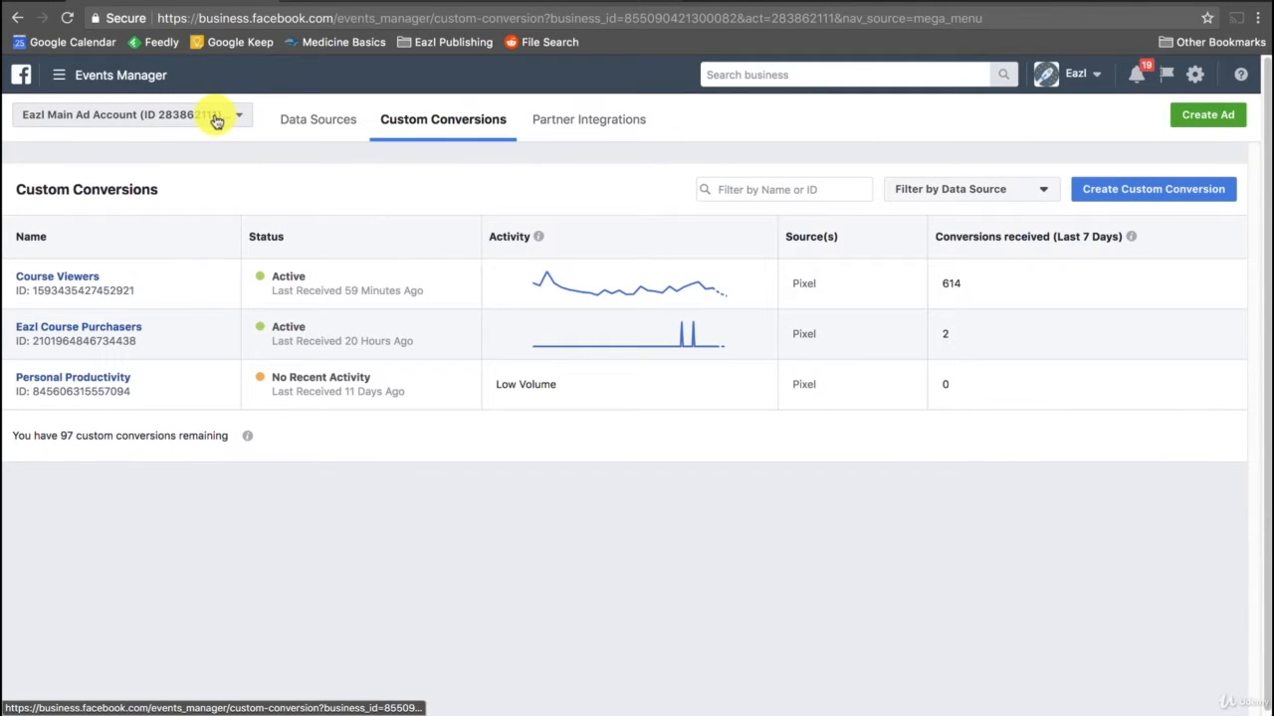
click(217, 117)
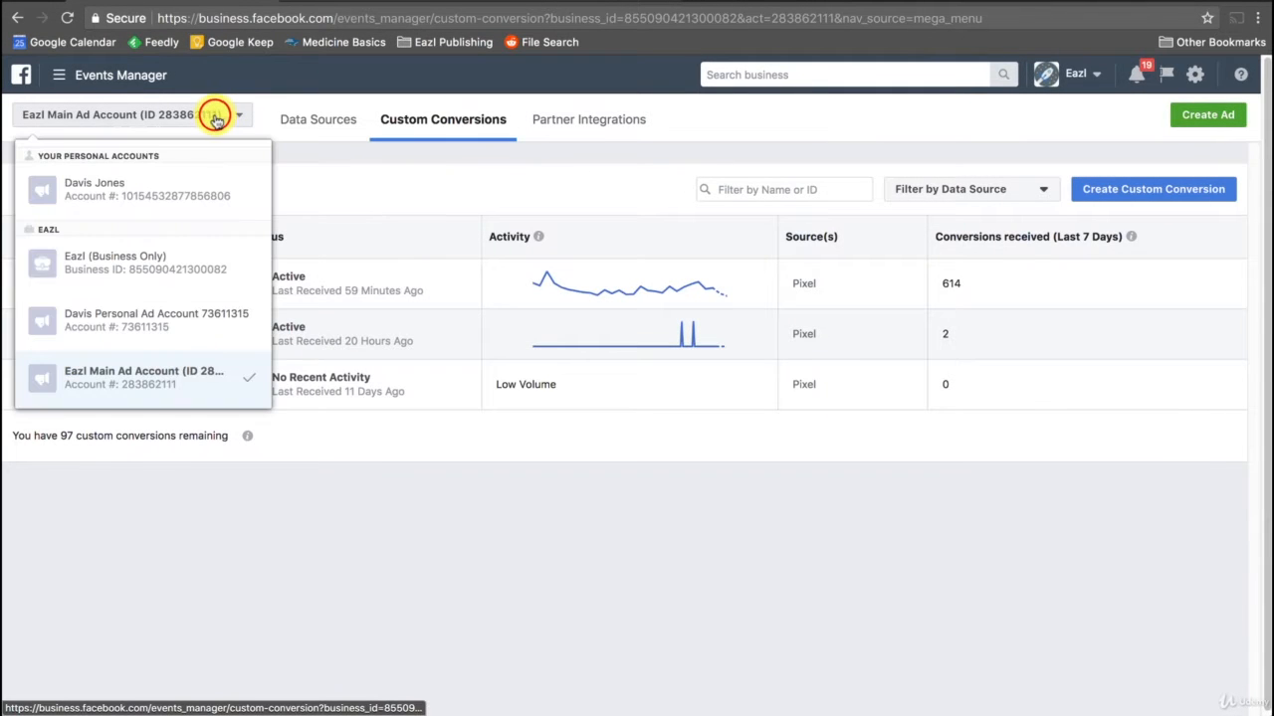
click(283, 523)
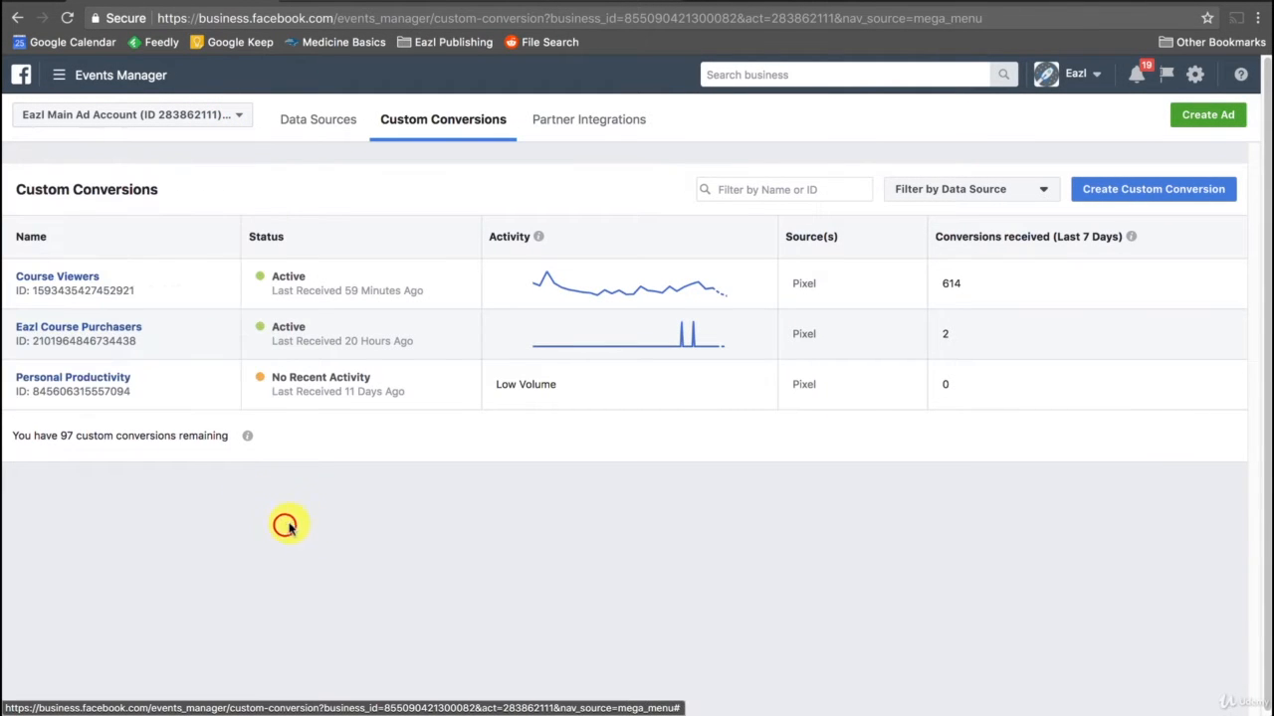
click(1114, 196)
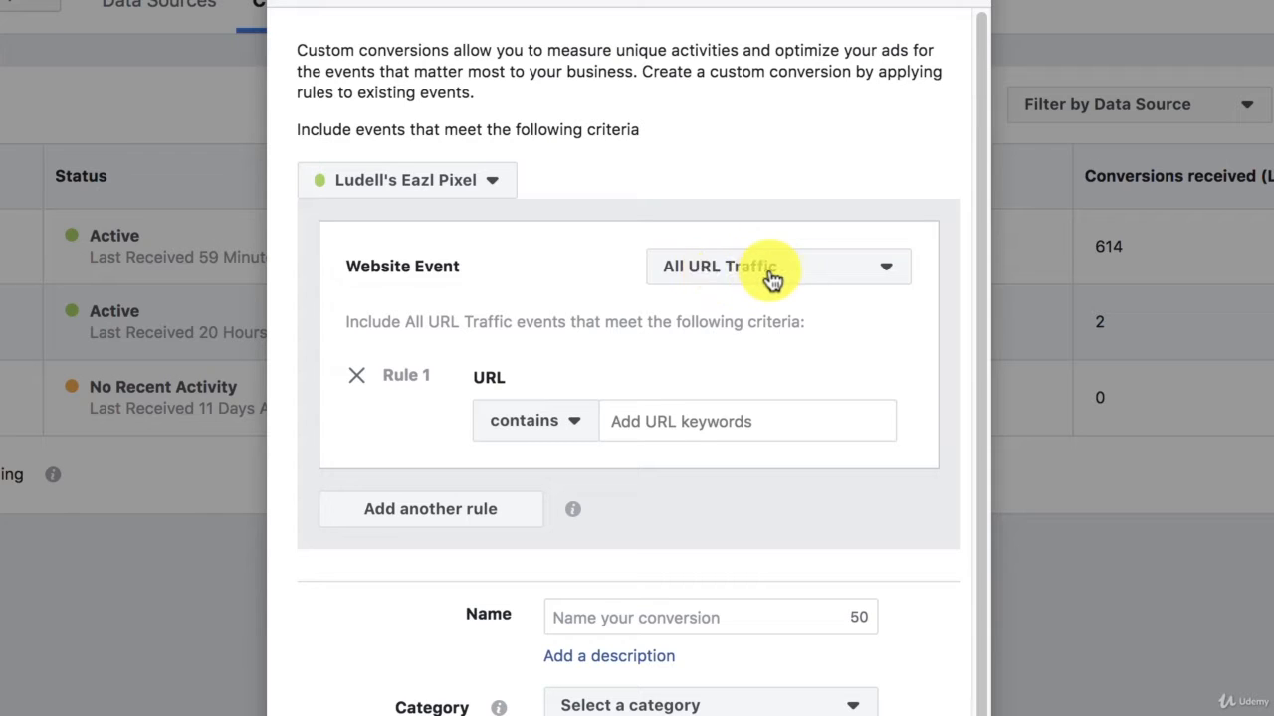
click(714, 274)
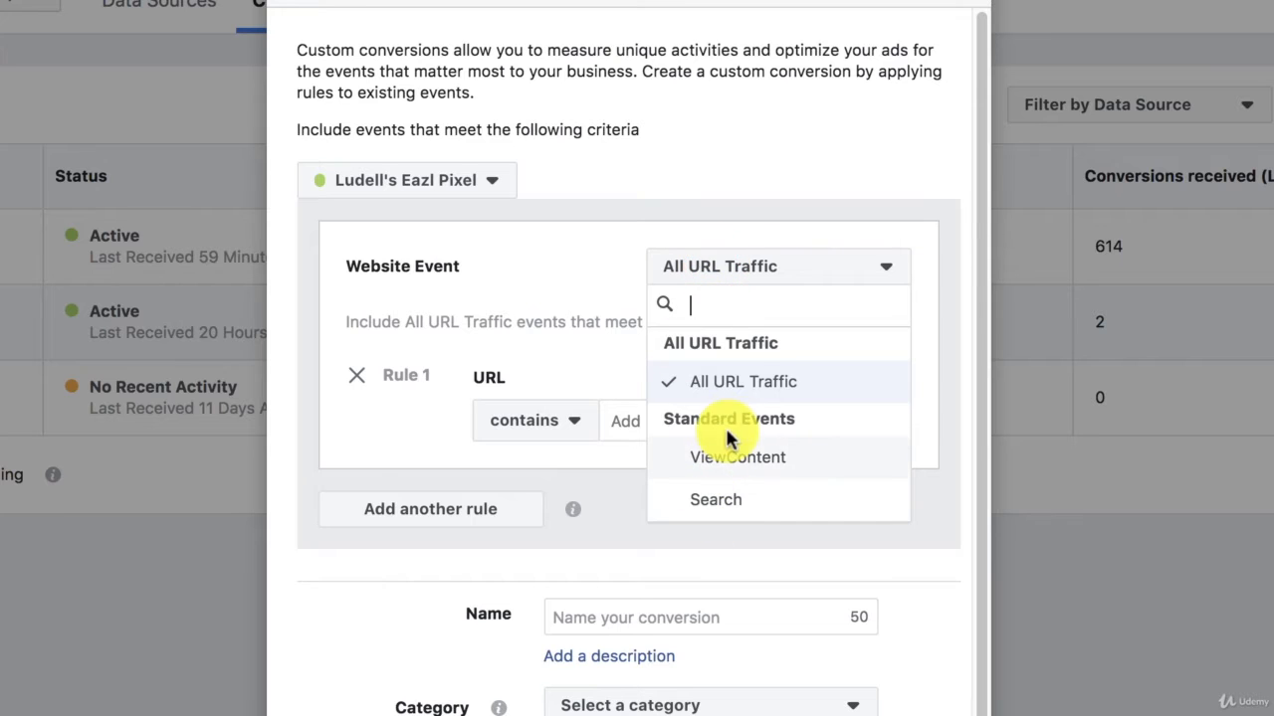
click(605, 271)
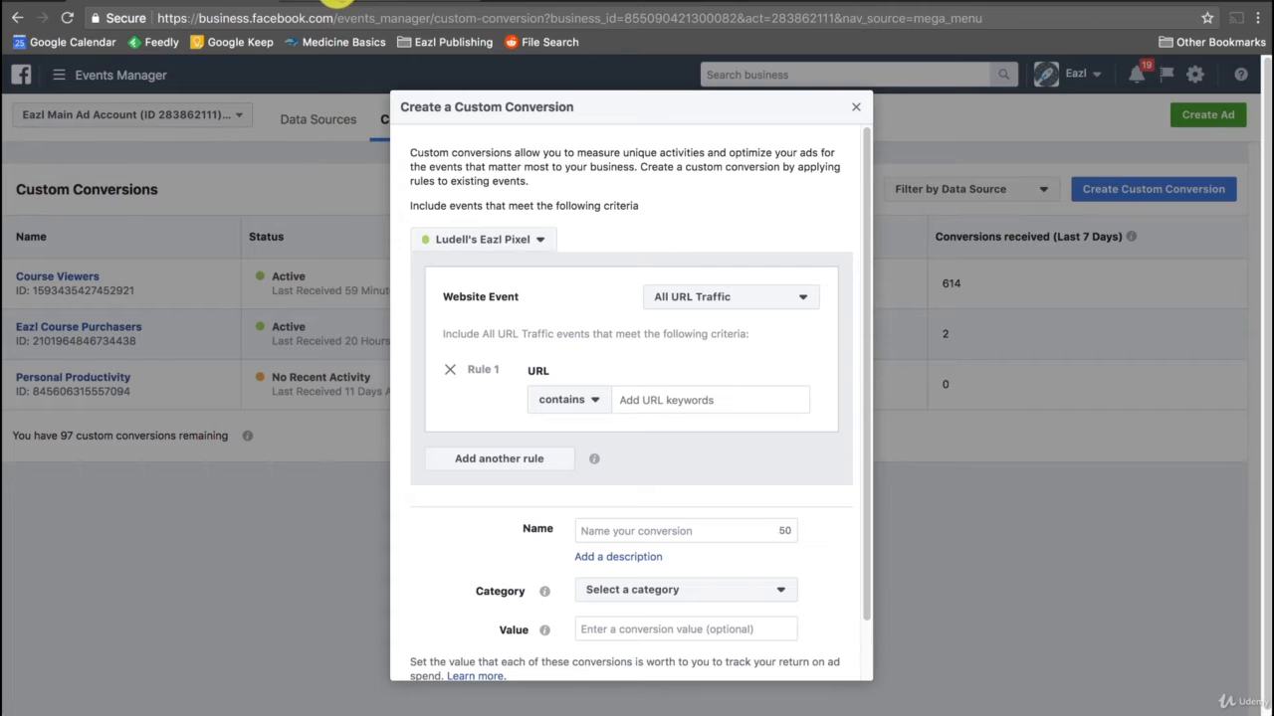
Step: Switch to the Career Hacking checkout page and examine its order content and the checkout and course parts of its URL
click(337, 2)
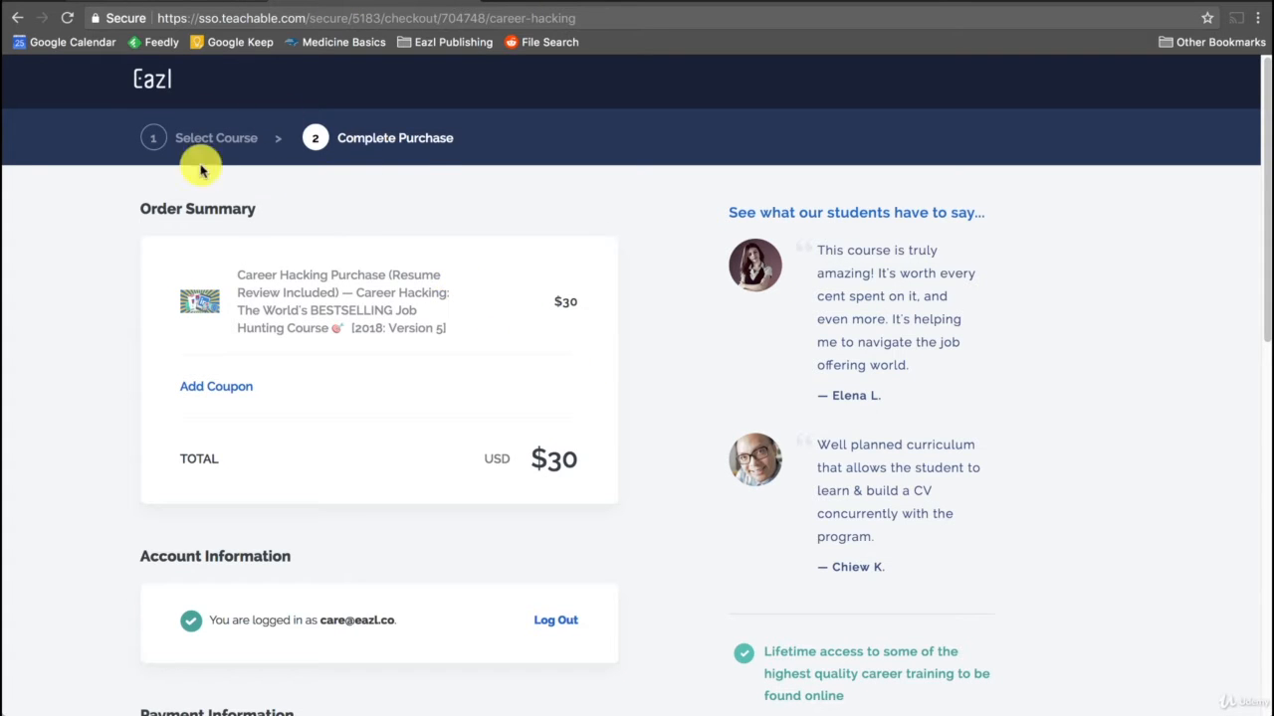
drag(453, 138, 337, 145)
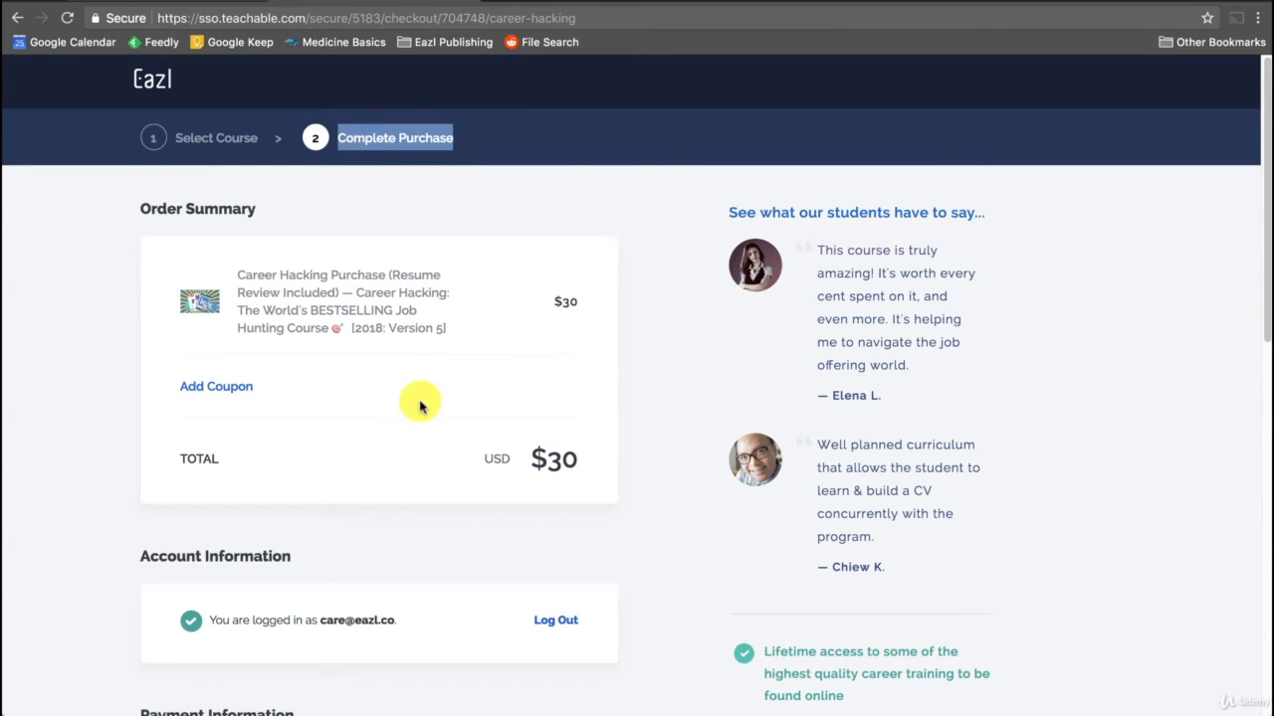
scroll(420, 406, down, 7)
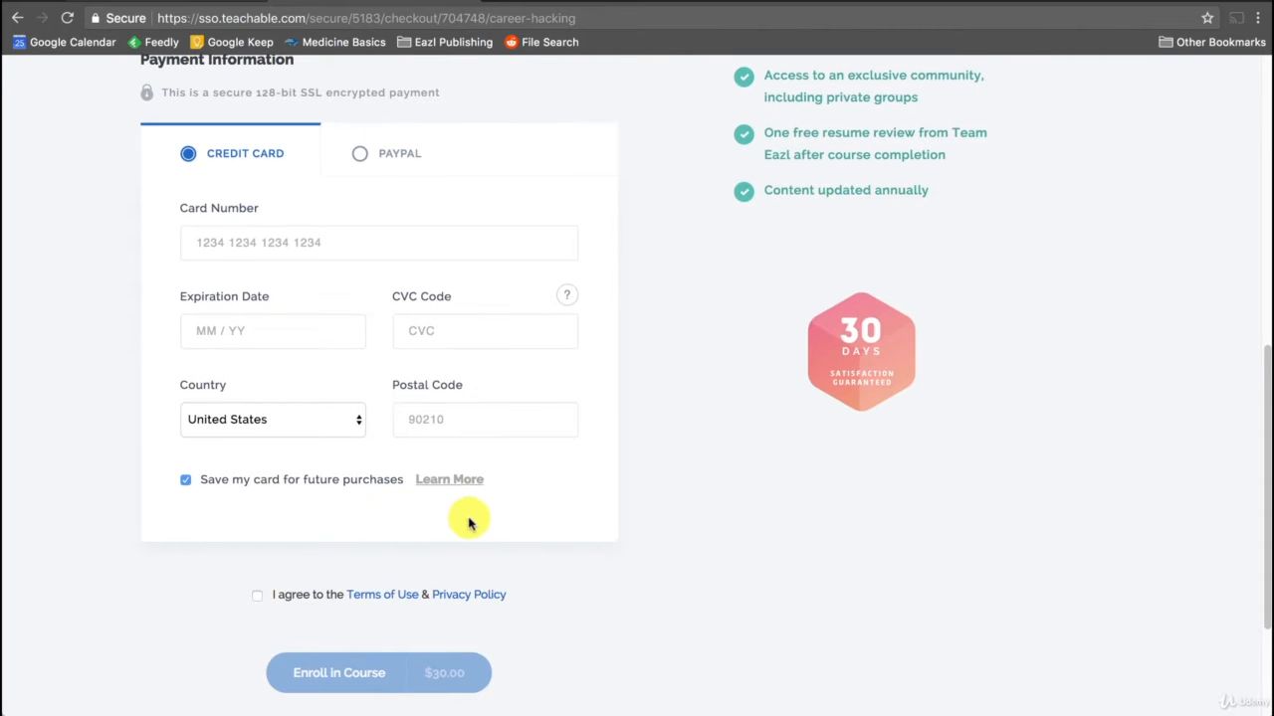
scroll(470, 524, up, 7)
click(478, 275)
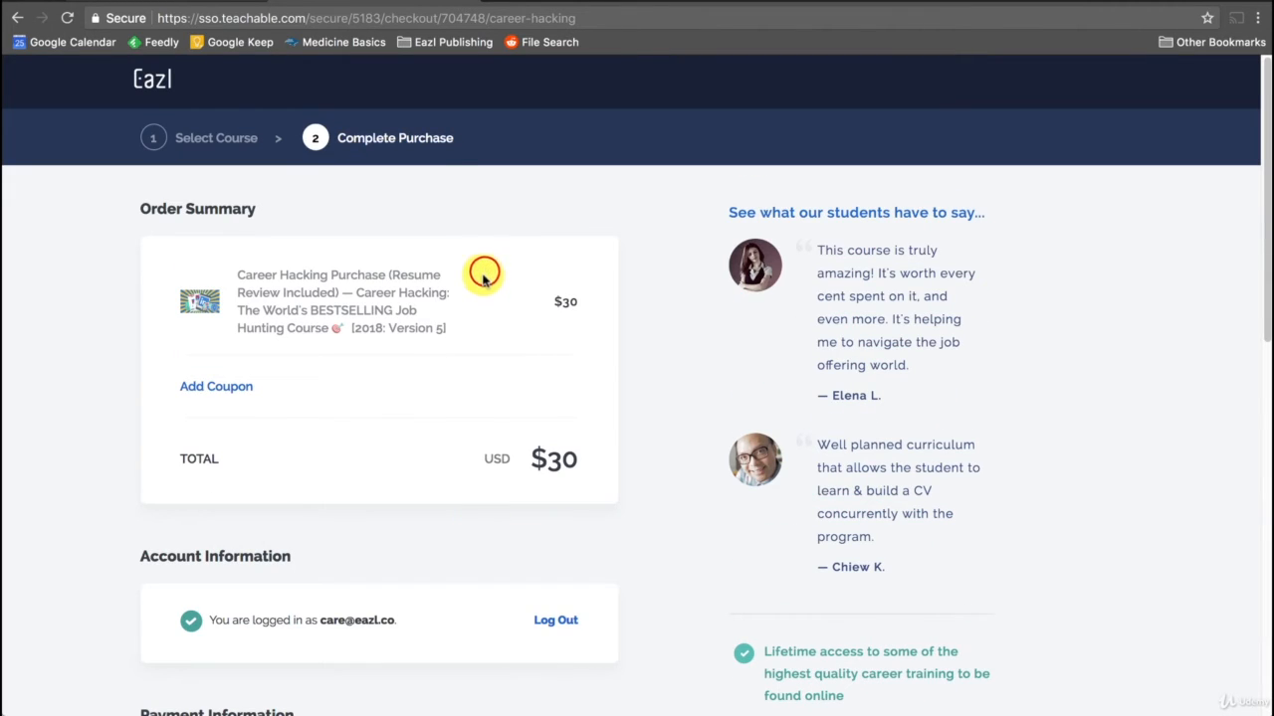
click(569, 15)
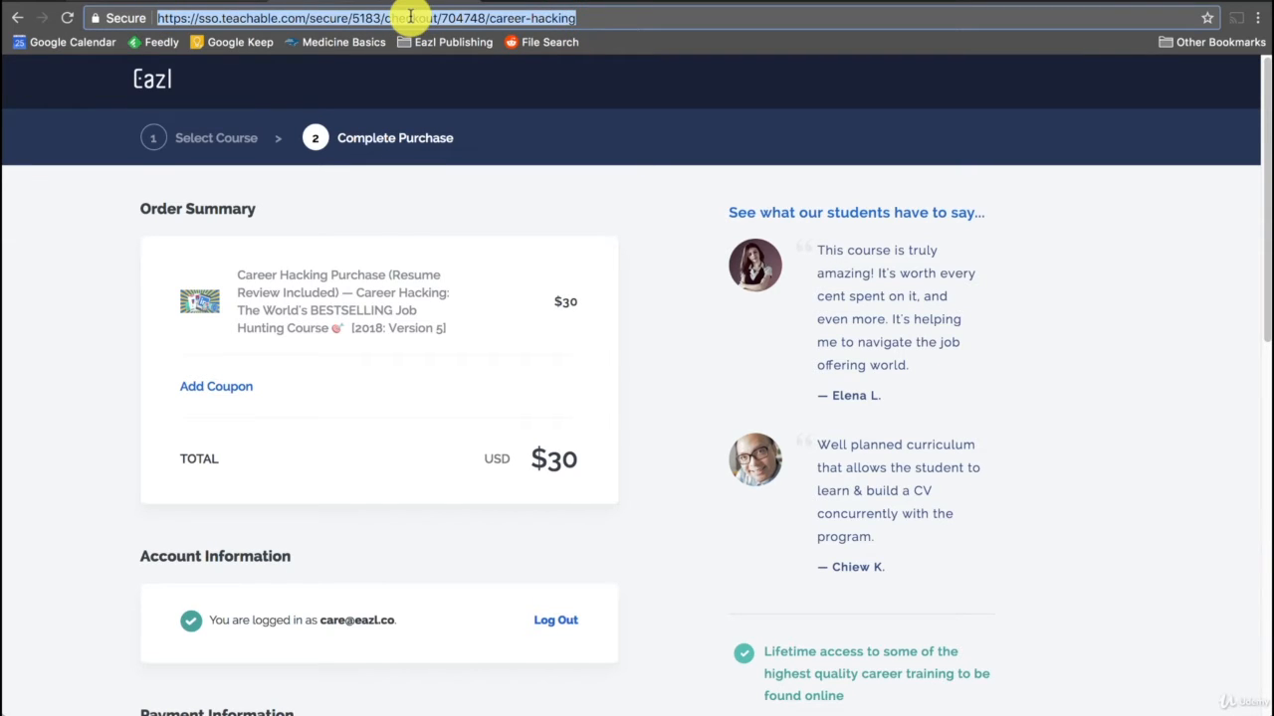
click(418, 20)
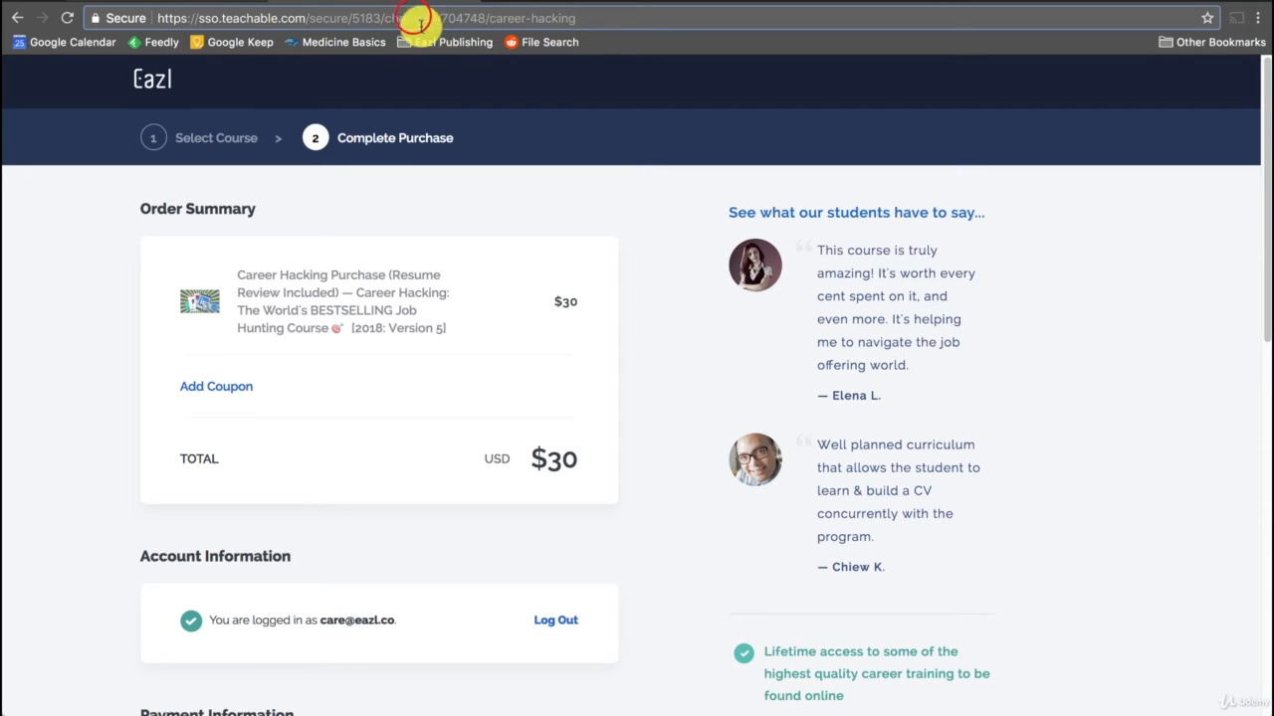
double_click(411, 19)
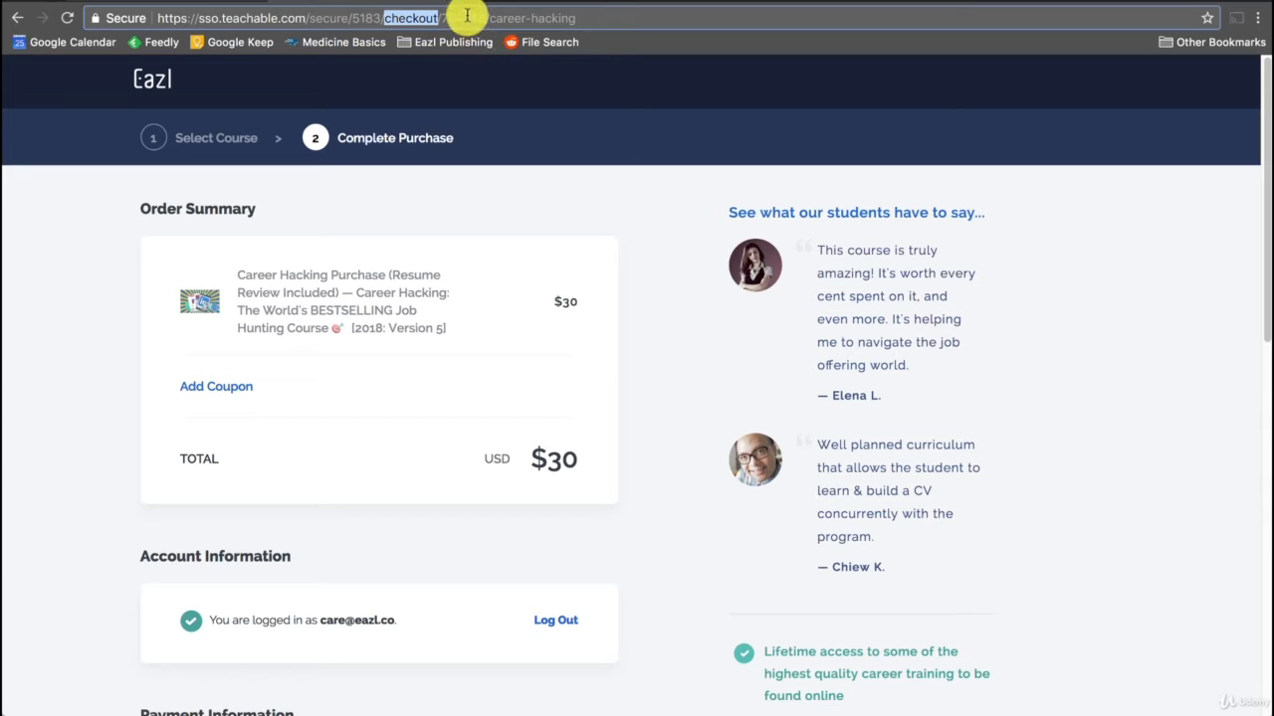
double_click(463, 18)
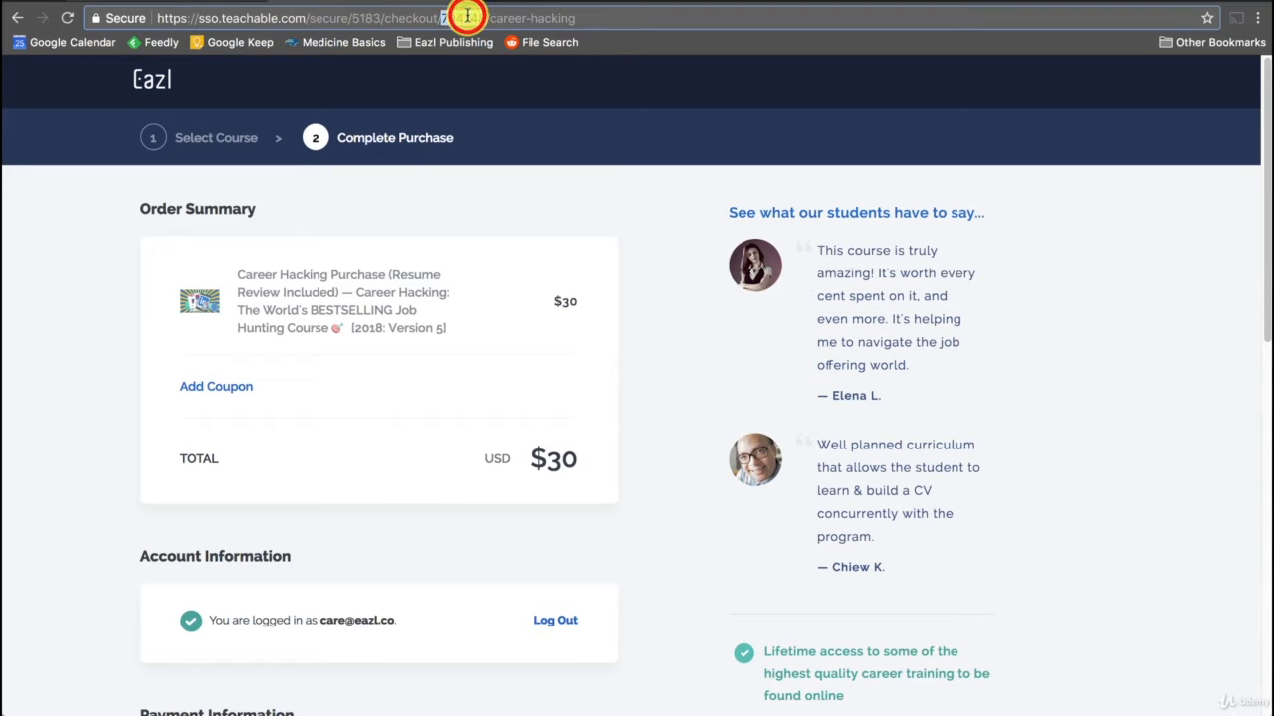
Step: Return to the custom conversion form and set Rule 1 to match URLs containing "checkout"
click(149, 6)
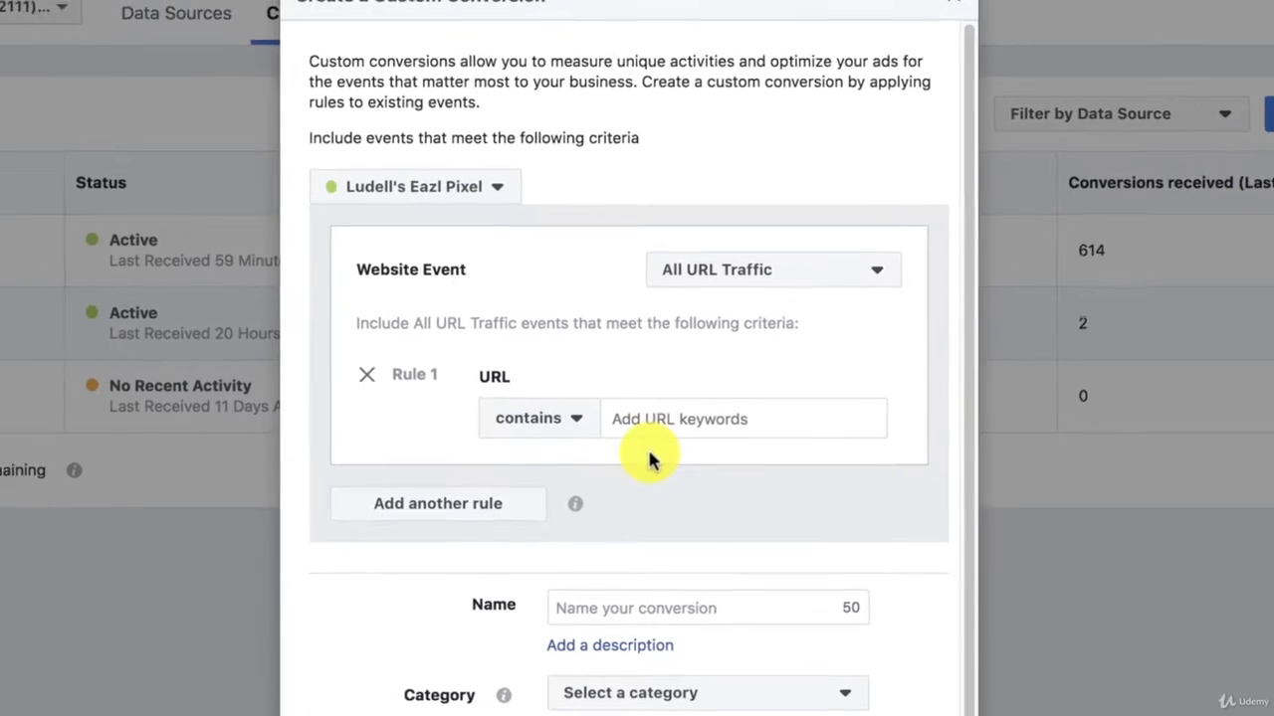
click(649, 418)
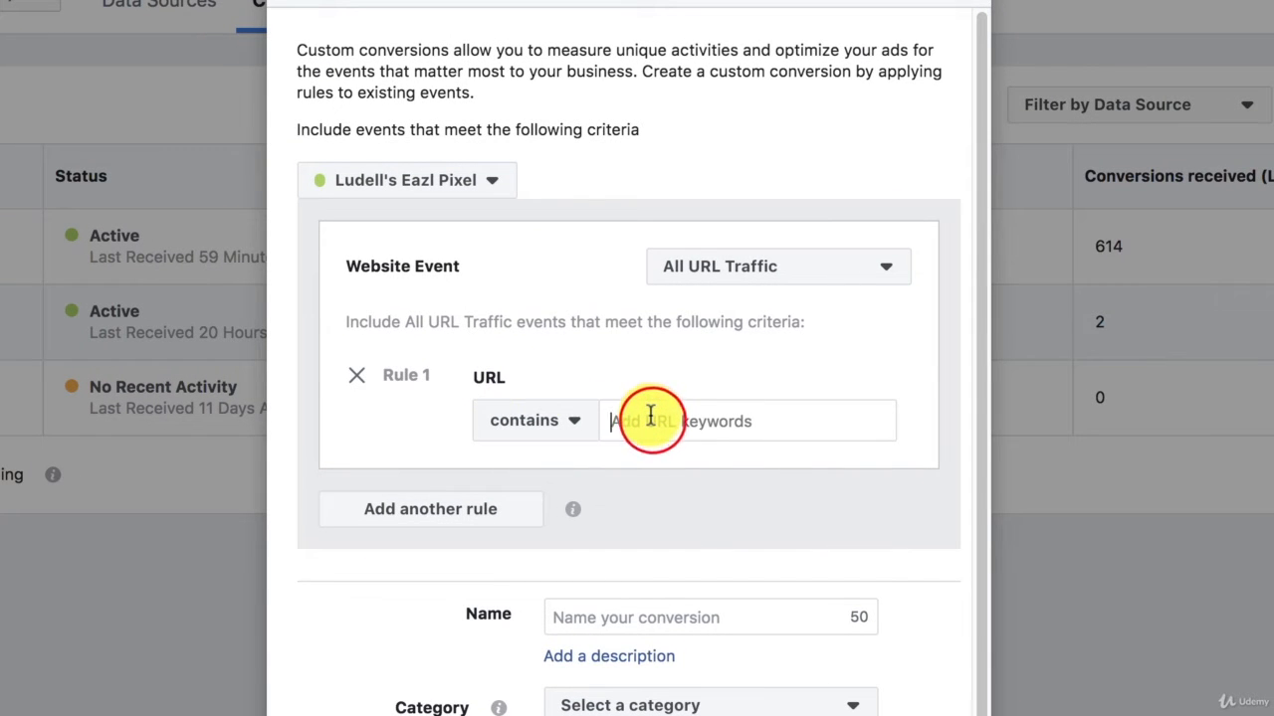
text(checkout)
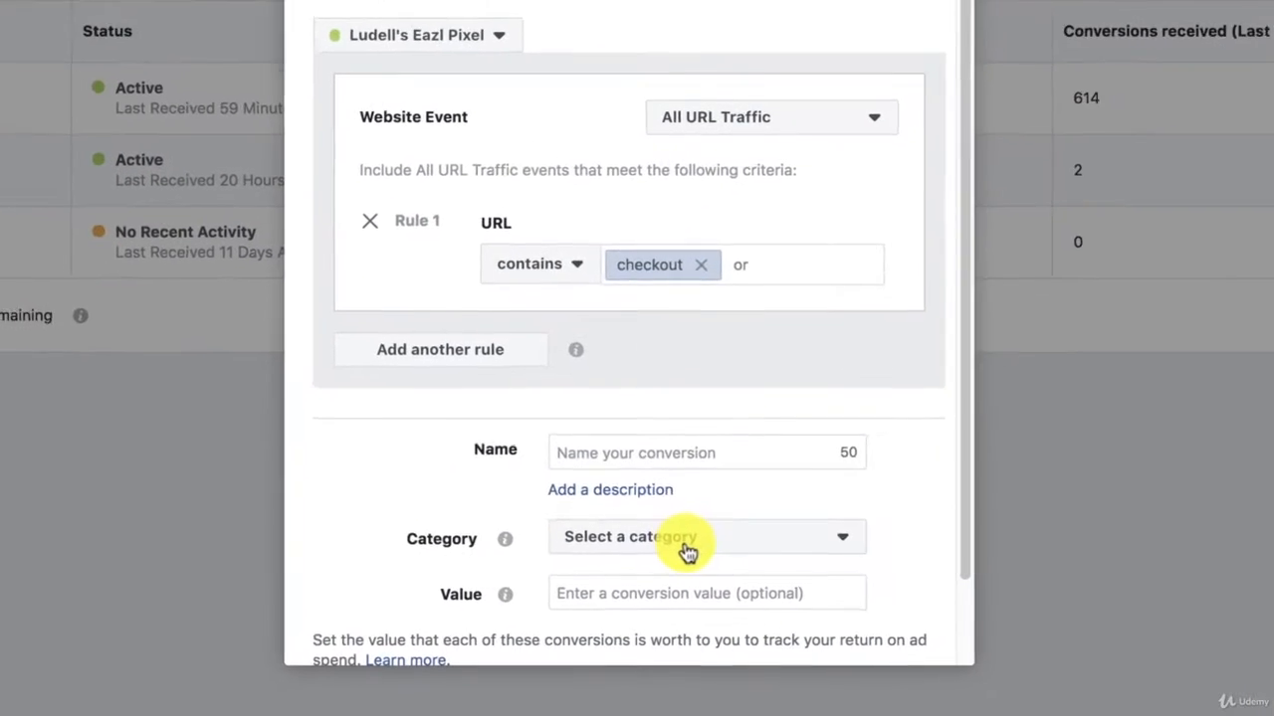
Step: Set the conversion's category to Add To Cart and name it "Added Course to Cart"
click(668, 592)
click(622, 233)
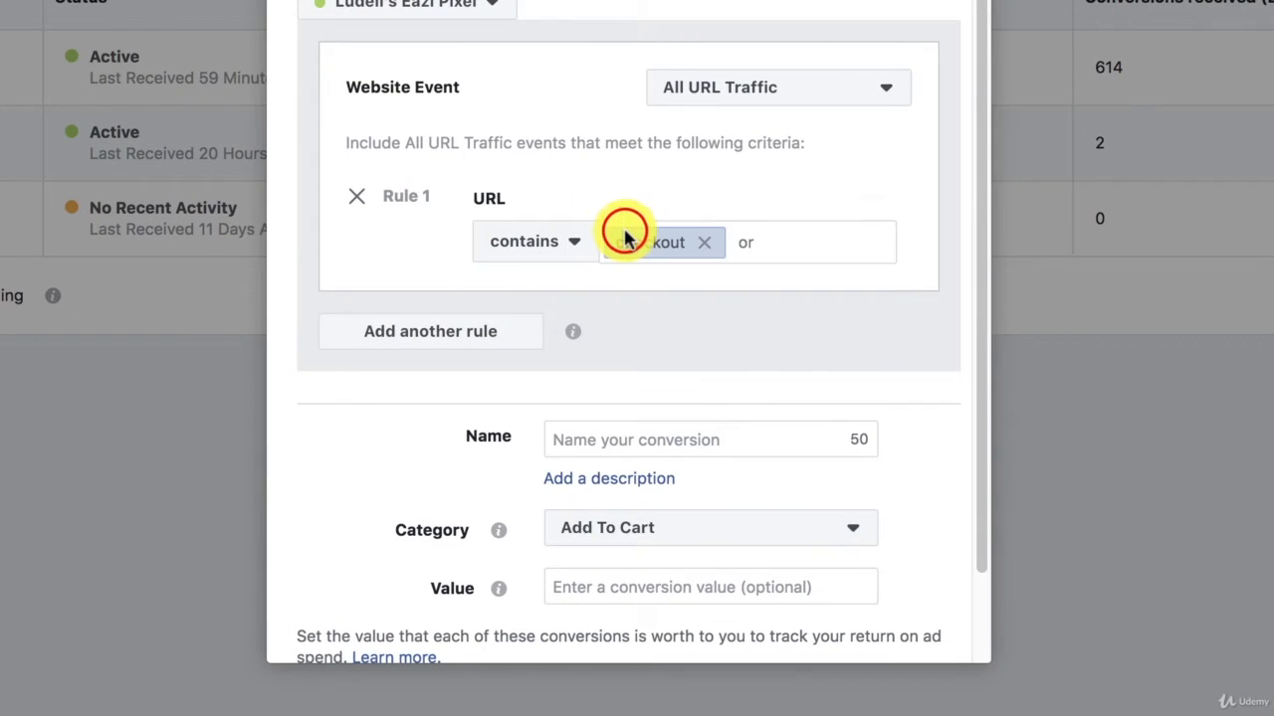
click(611, 441)
text(Added Course to Cart)
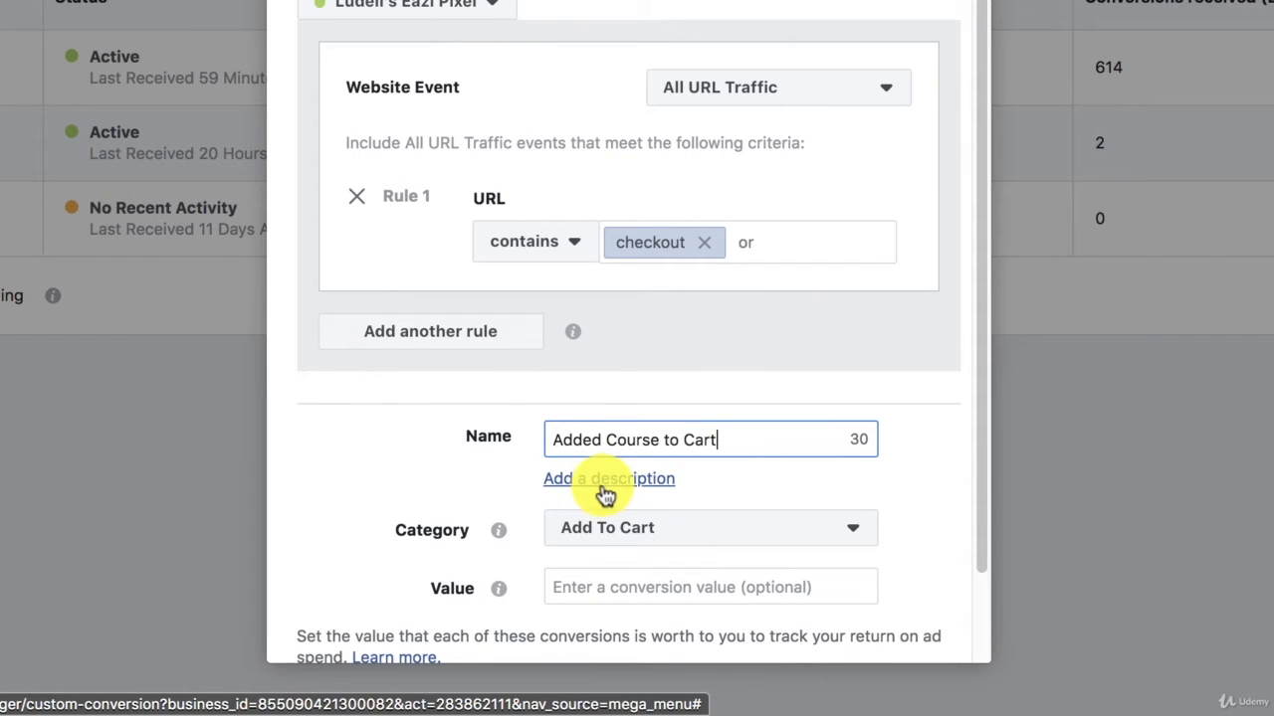
scroll(608, 484, down, 2)
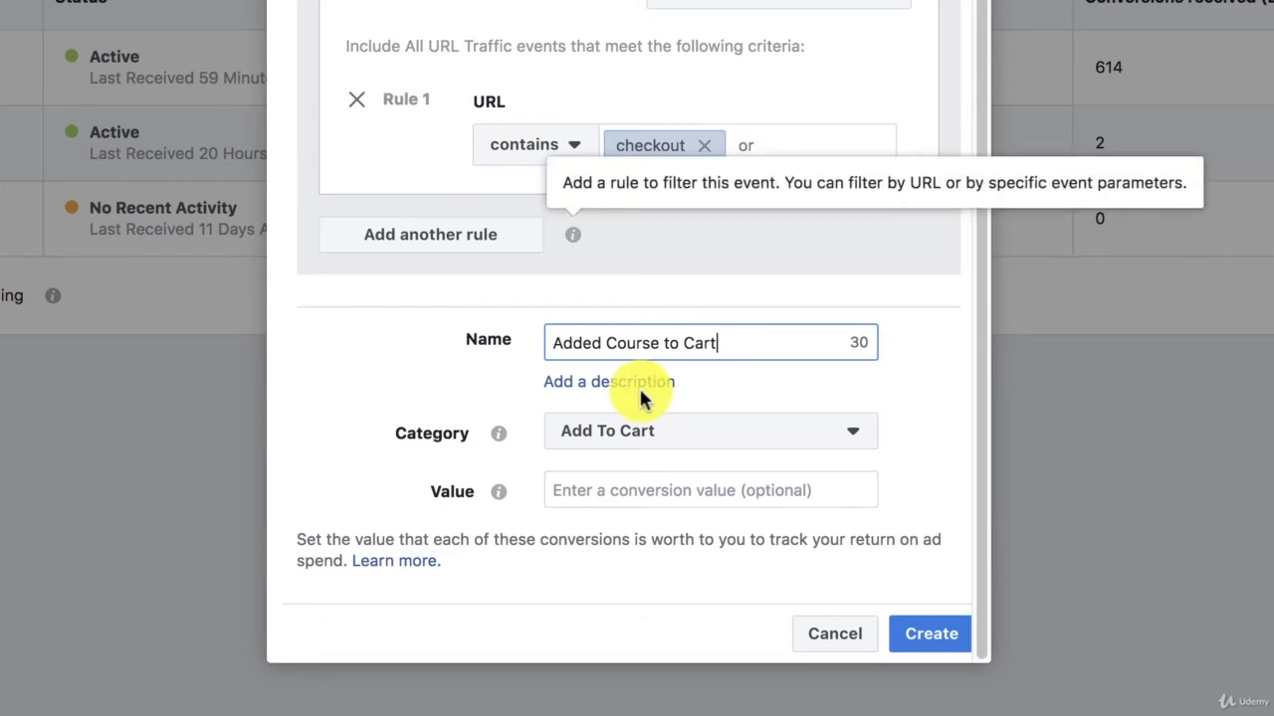
click(649, 432)
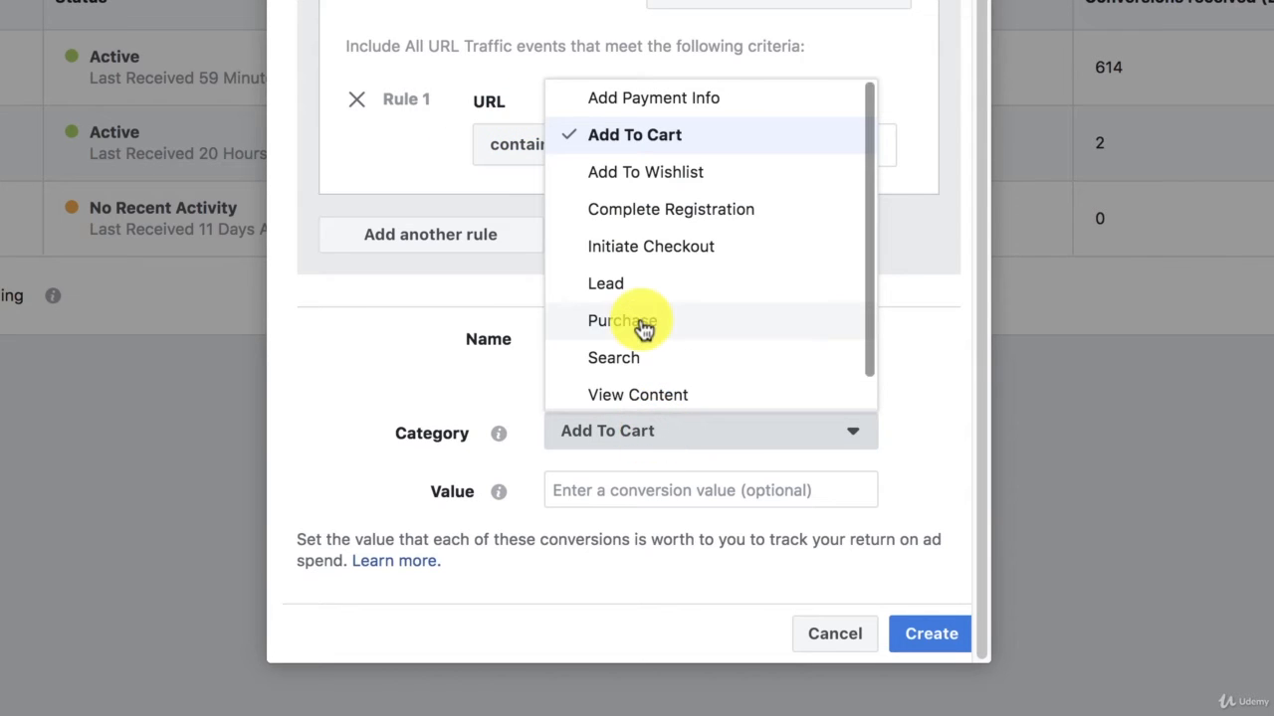
click(384, 379)
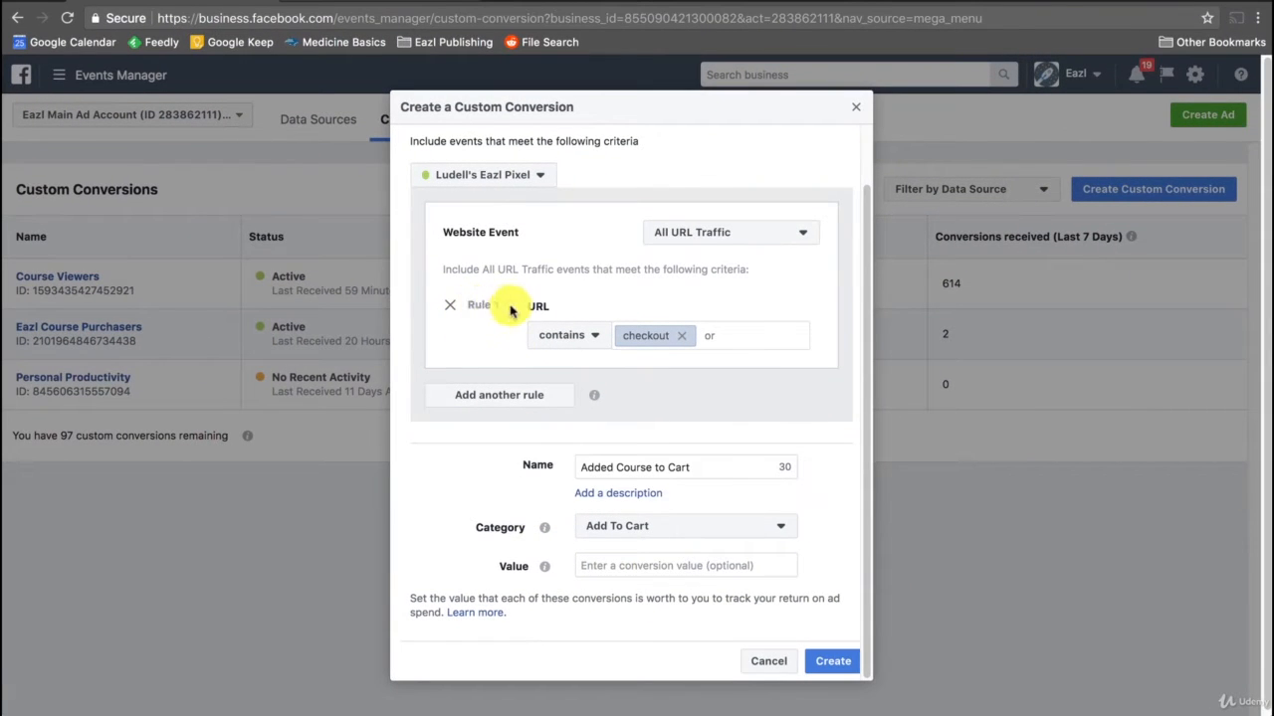
Step: Add a second rule excluding URLs that contain "career-hacking", copying that keyword from the checkout page's address
click(526, 398)
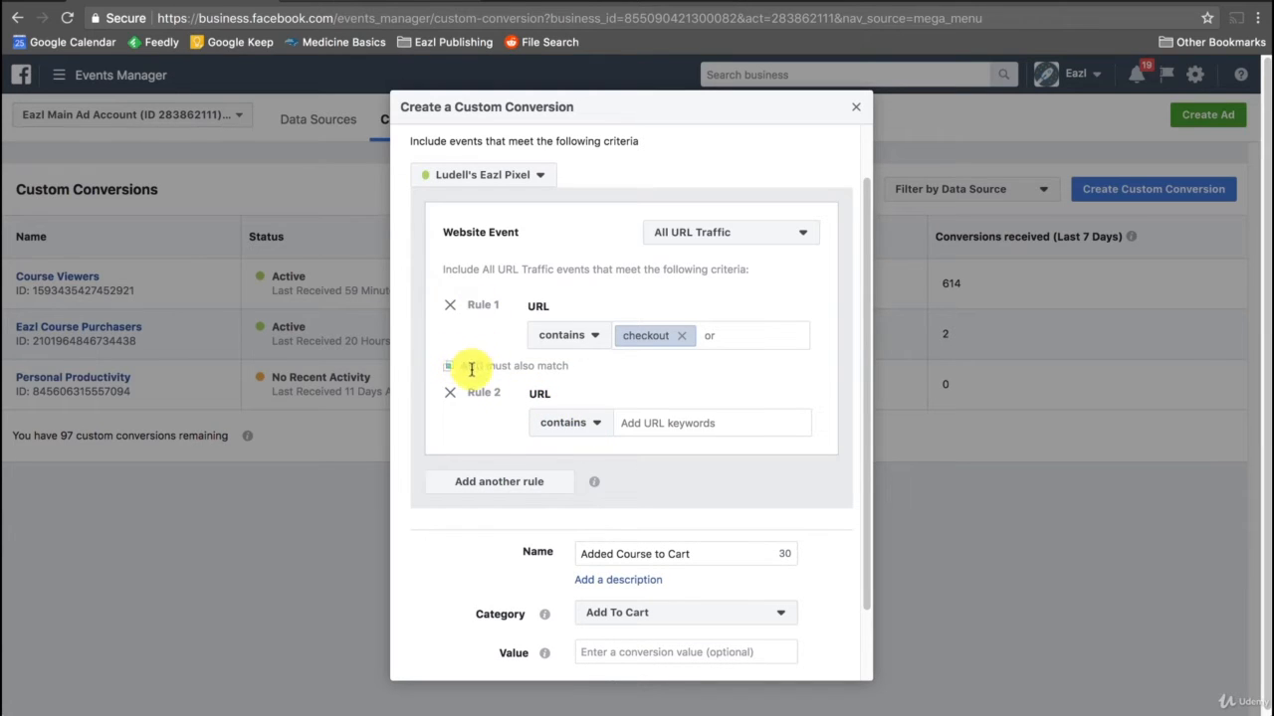
click(550, 438)
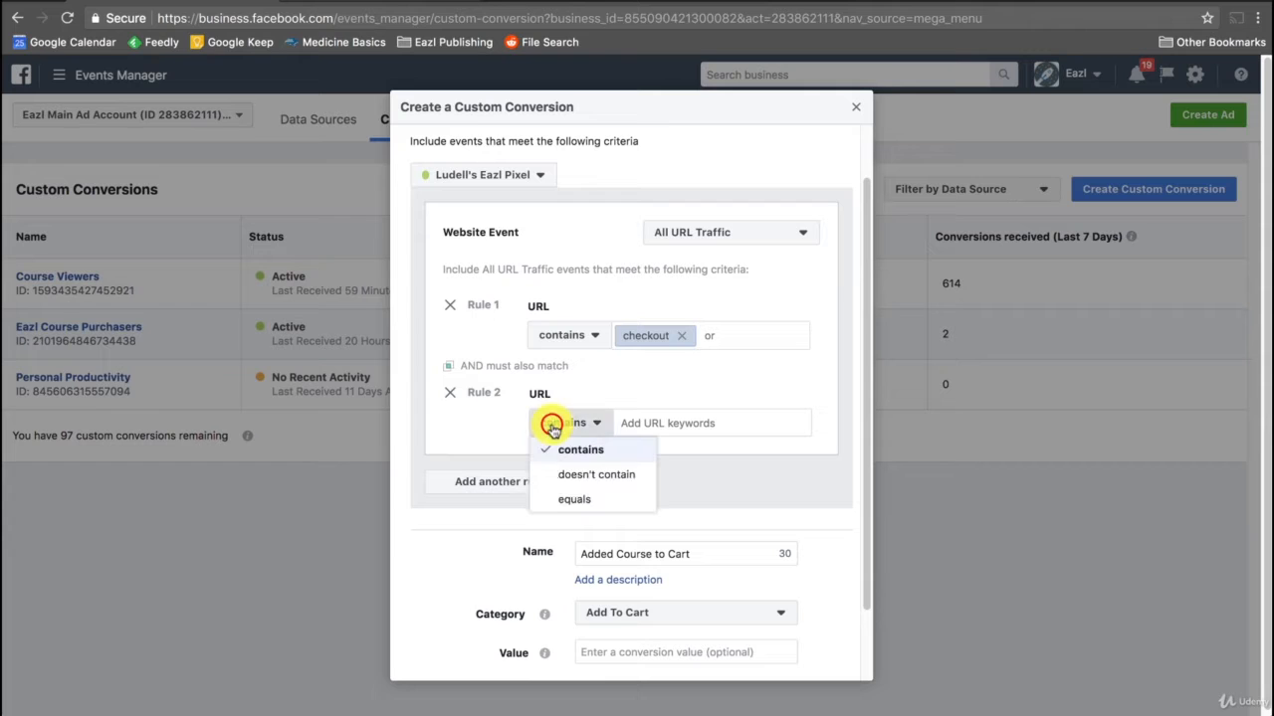
click(566, 477)
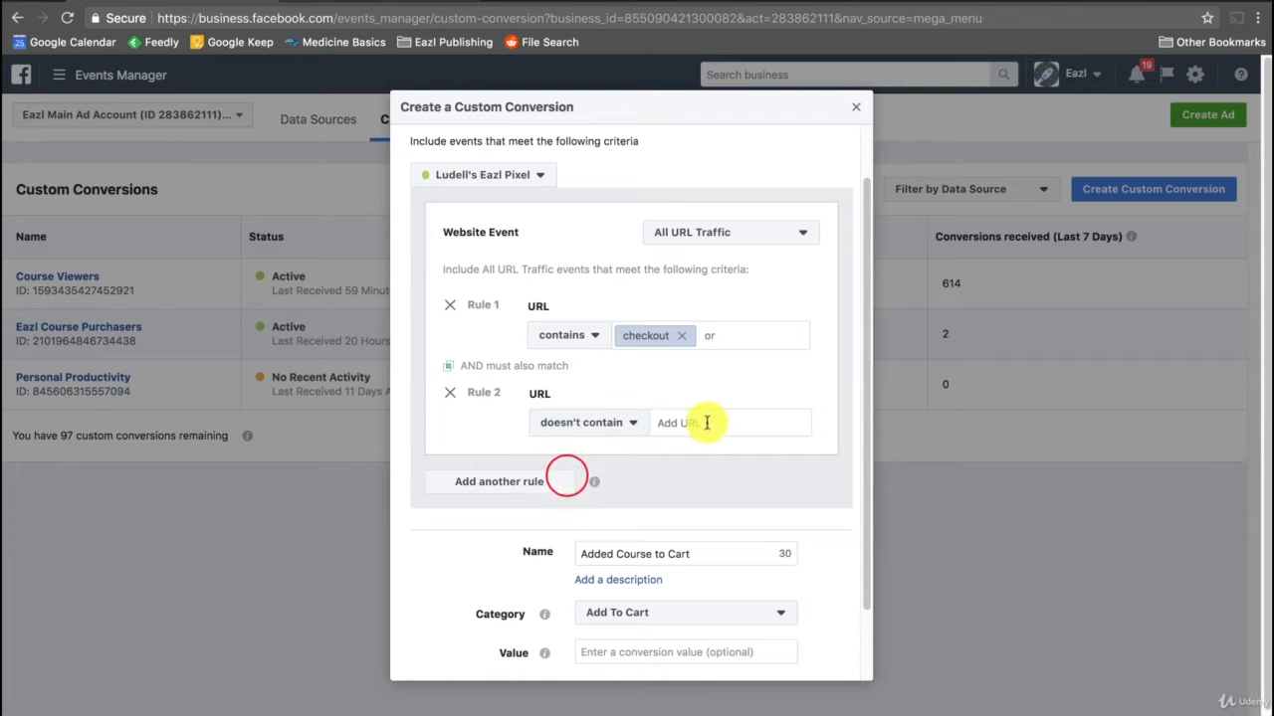
click(390, 2)
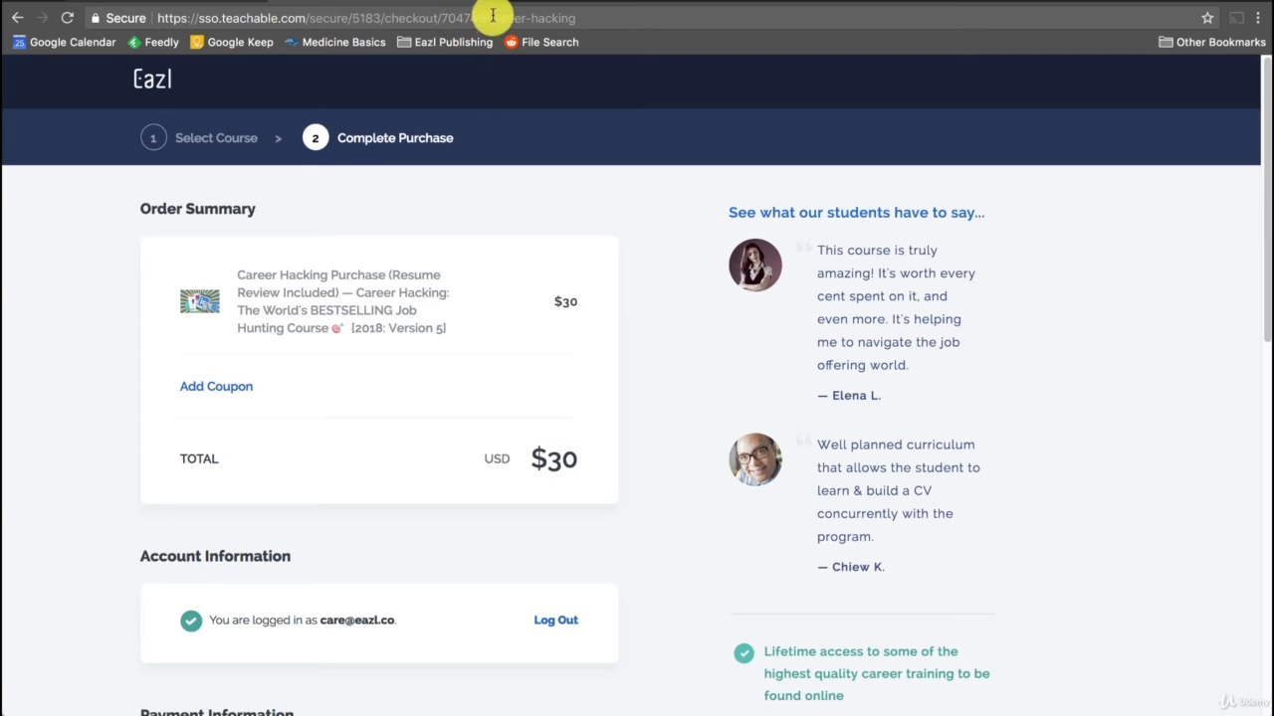
drag(488, 18, 576, 18)
key(ctrl+c)
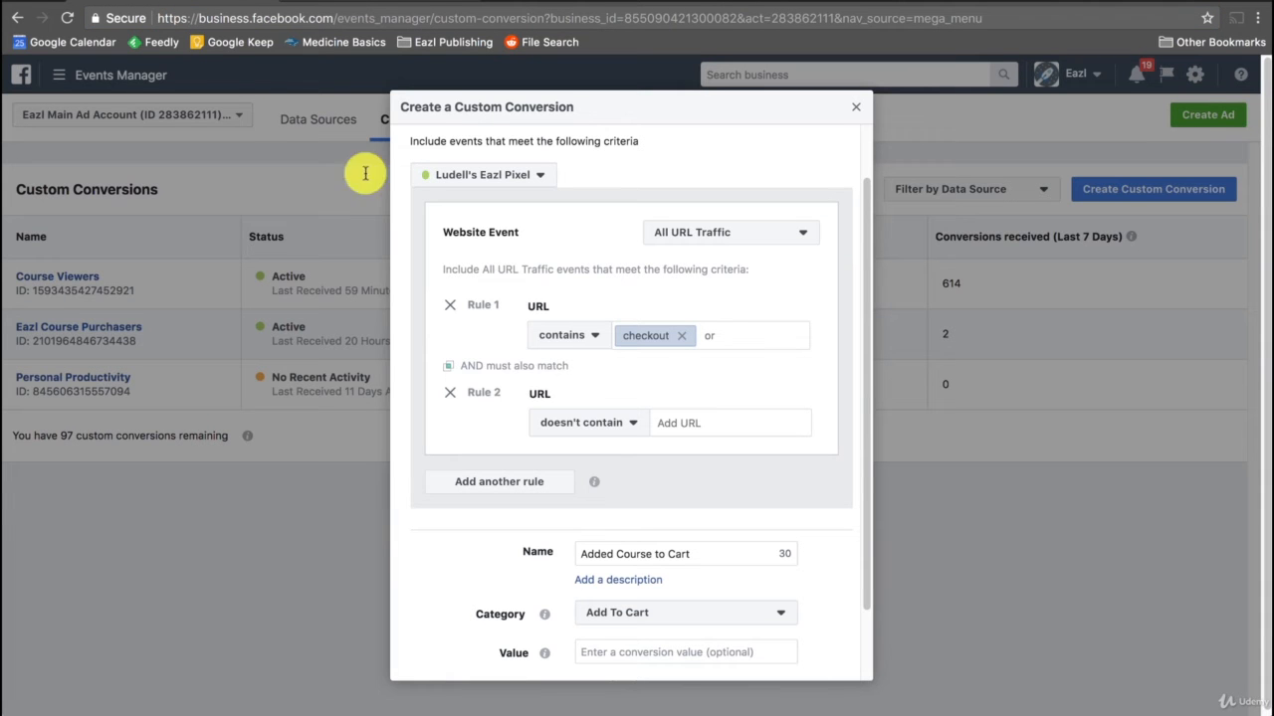
click(696, 421)
key(ctrl+v)
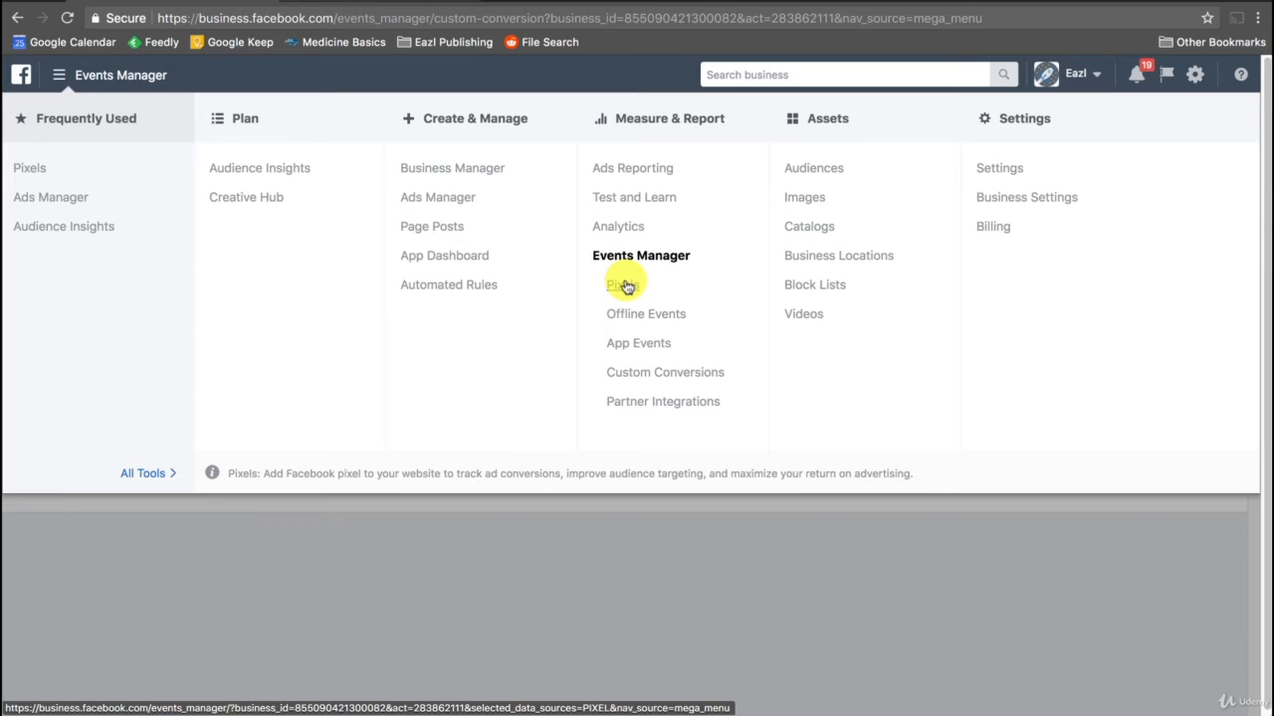
Step: Open the active Eazl pixel from the Pixels data sources and start a custom audience from it
click(626, 286)
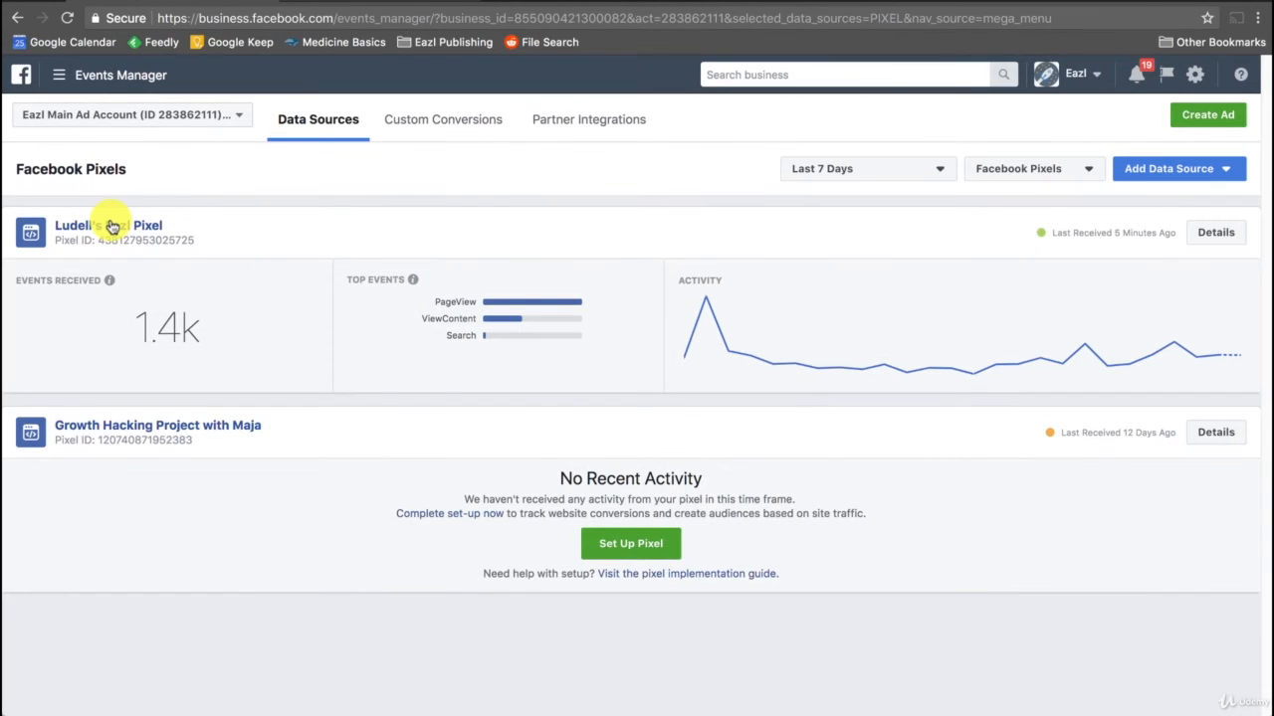
click(112, 227)
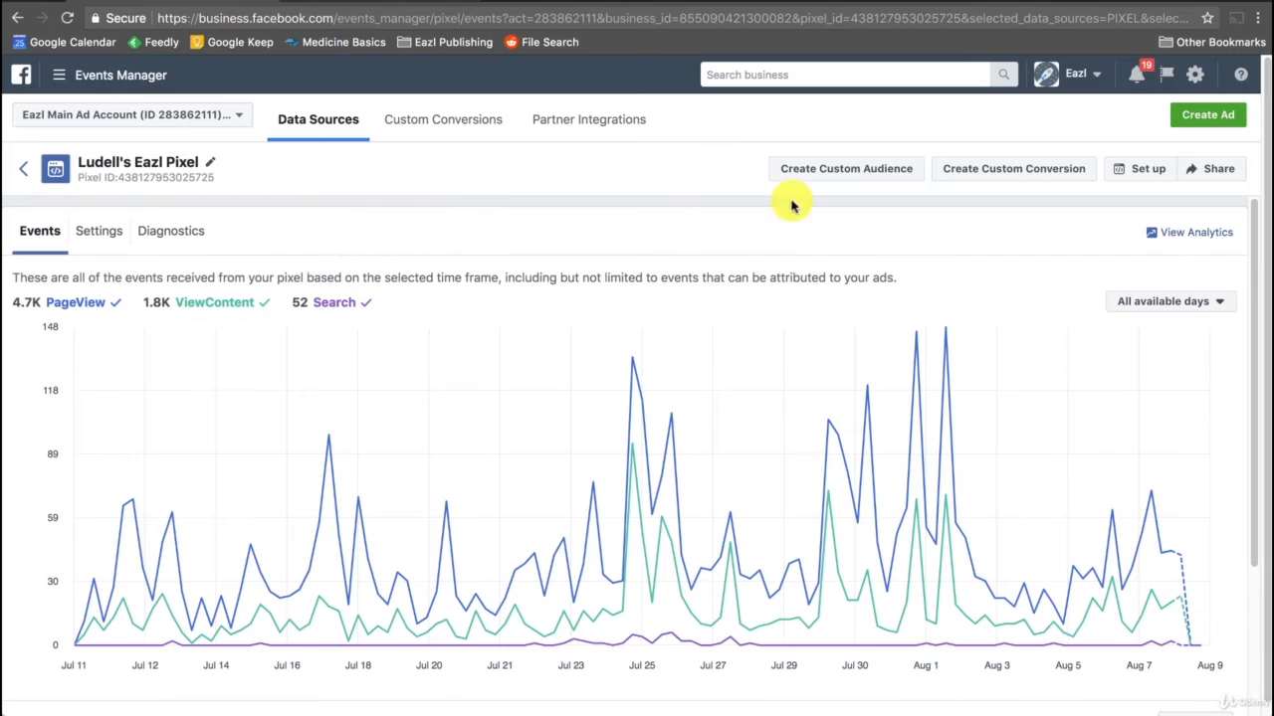
click(828, 174)
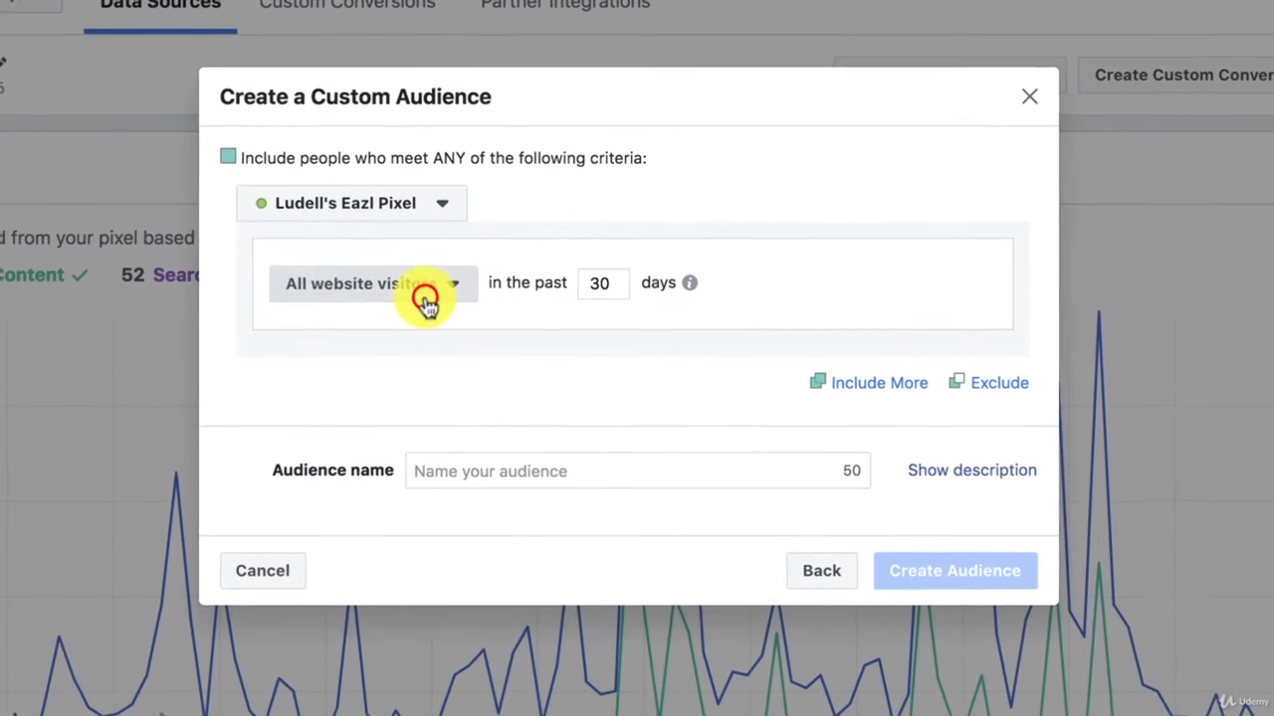
Step: Base the custom audience on Visitors by time spent, Top 25 % in the past 30 days, and name it "Top 25% Engaged Audience"
click(490, 313)
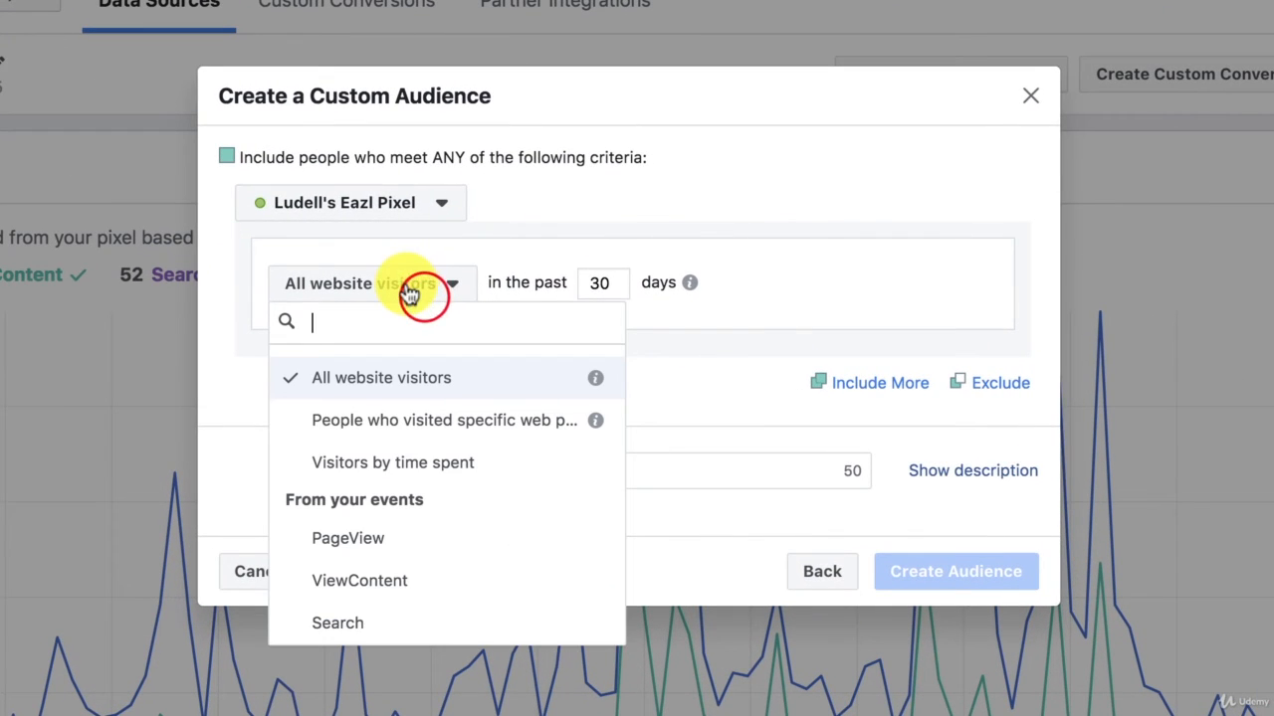
click(440, 469)
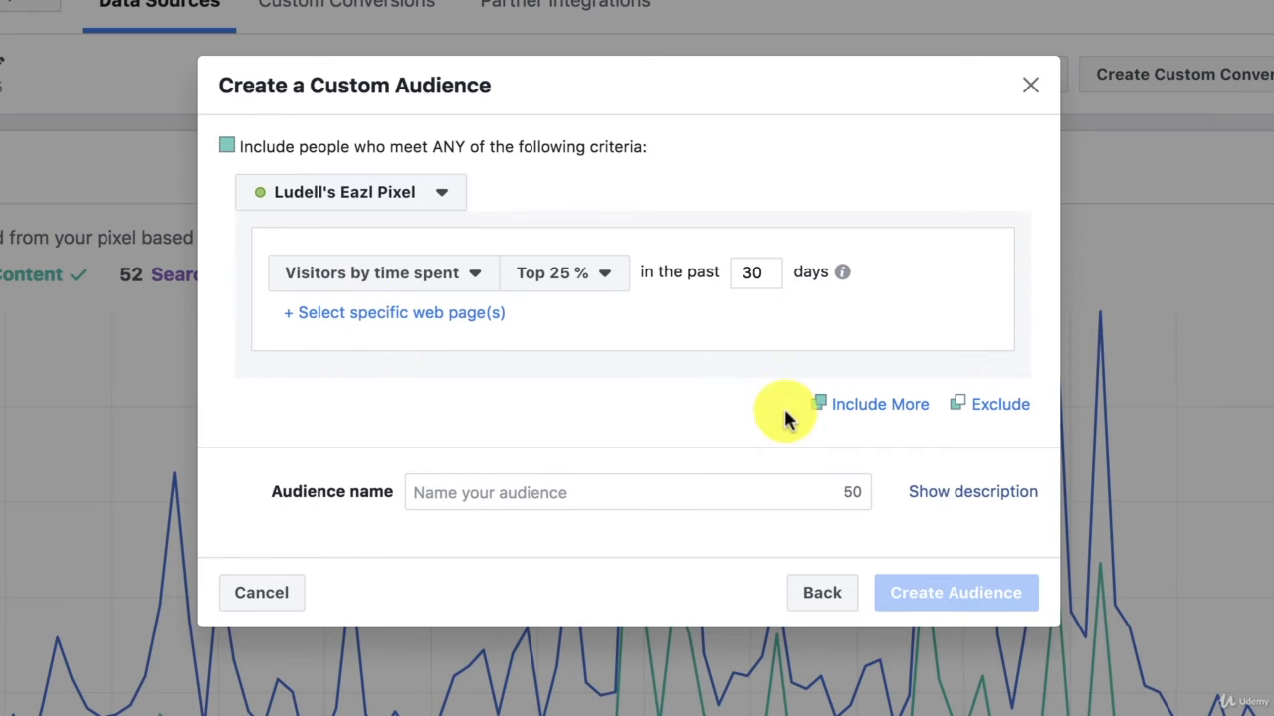
click(575, 495)
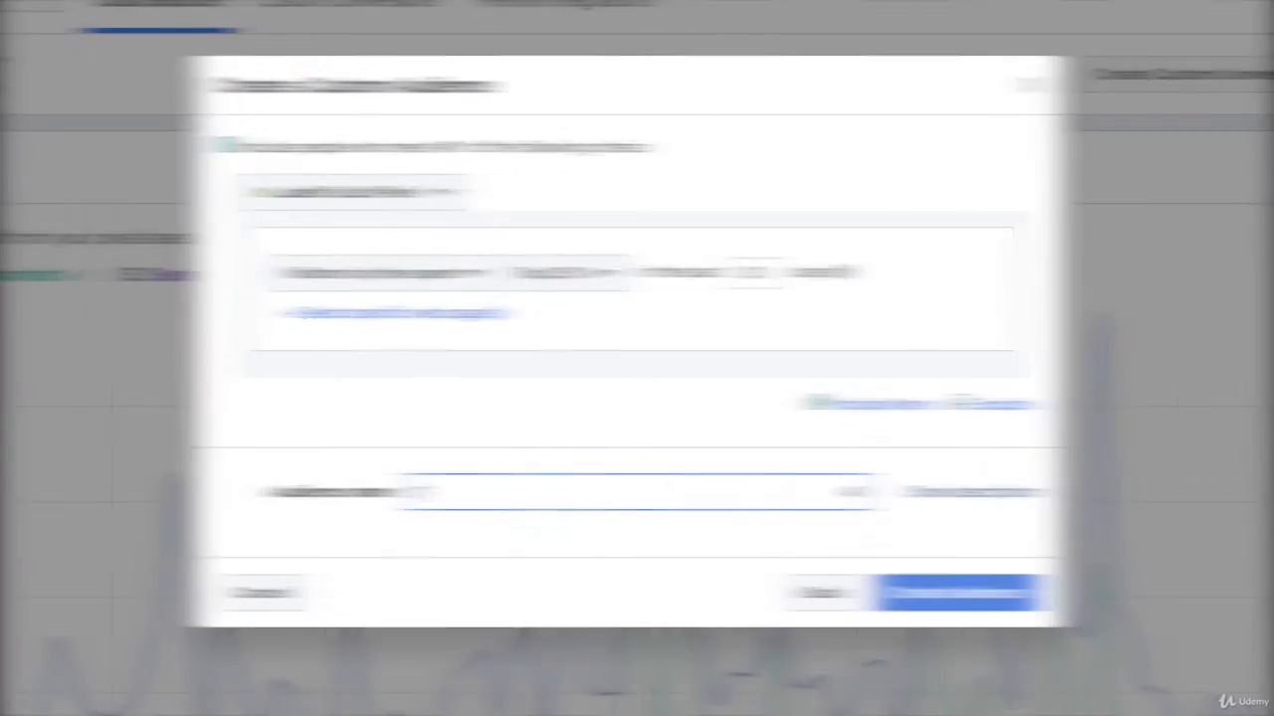
text(Top 25% Engaged Audience)
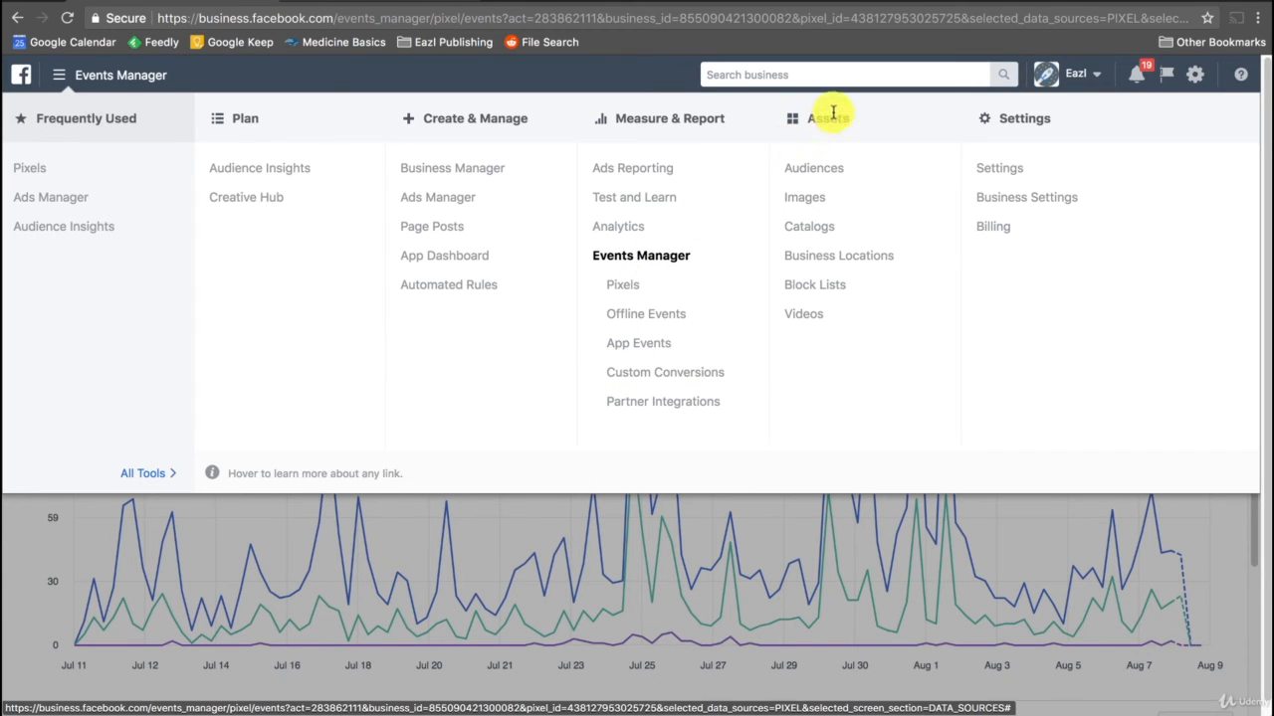
Step: Open the Audiences library and view the custom audience form for adding customers from your own file or pasted data
click(824, 173)
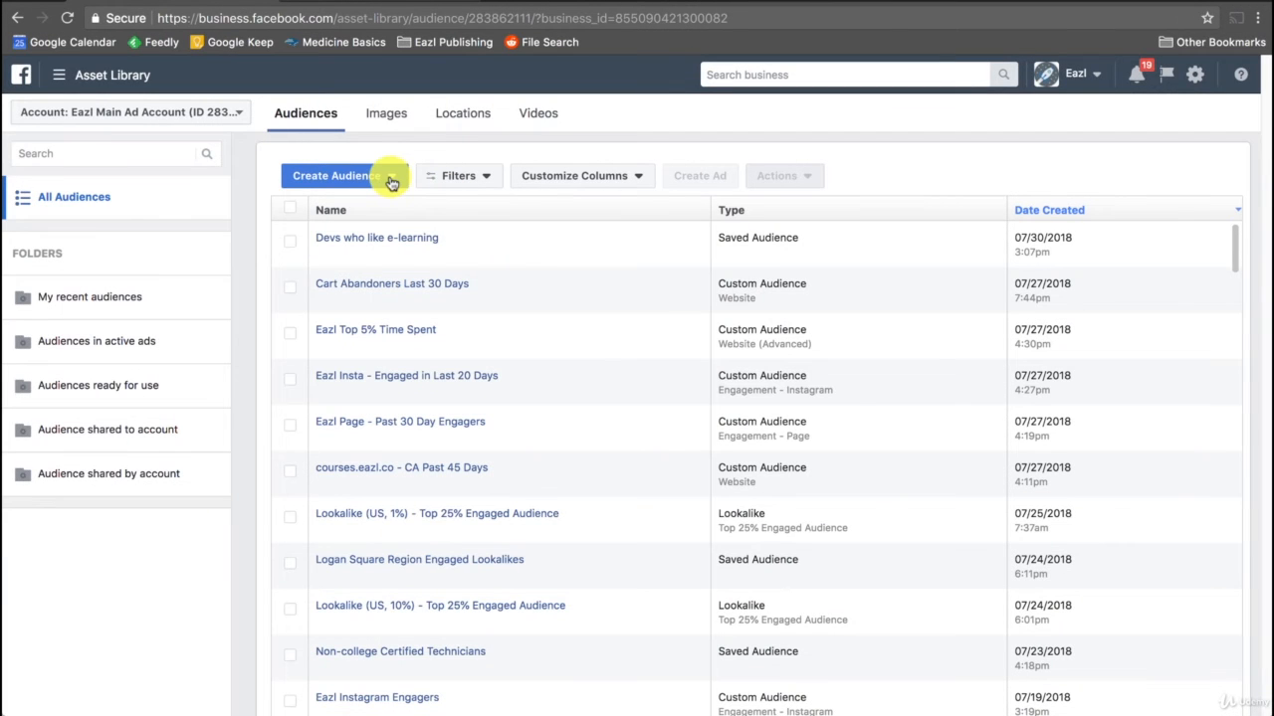
click(391, 179)
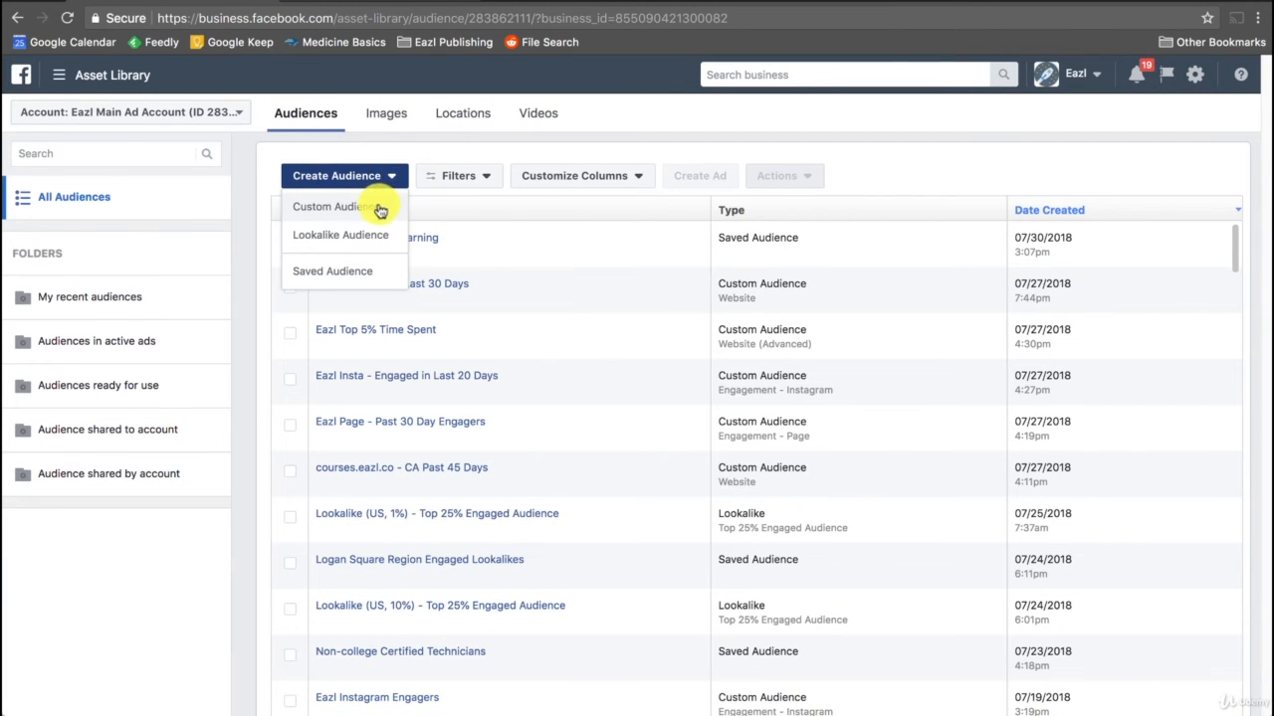
click(379, 208)
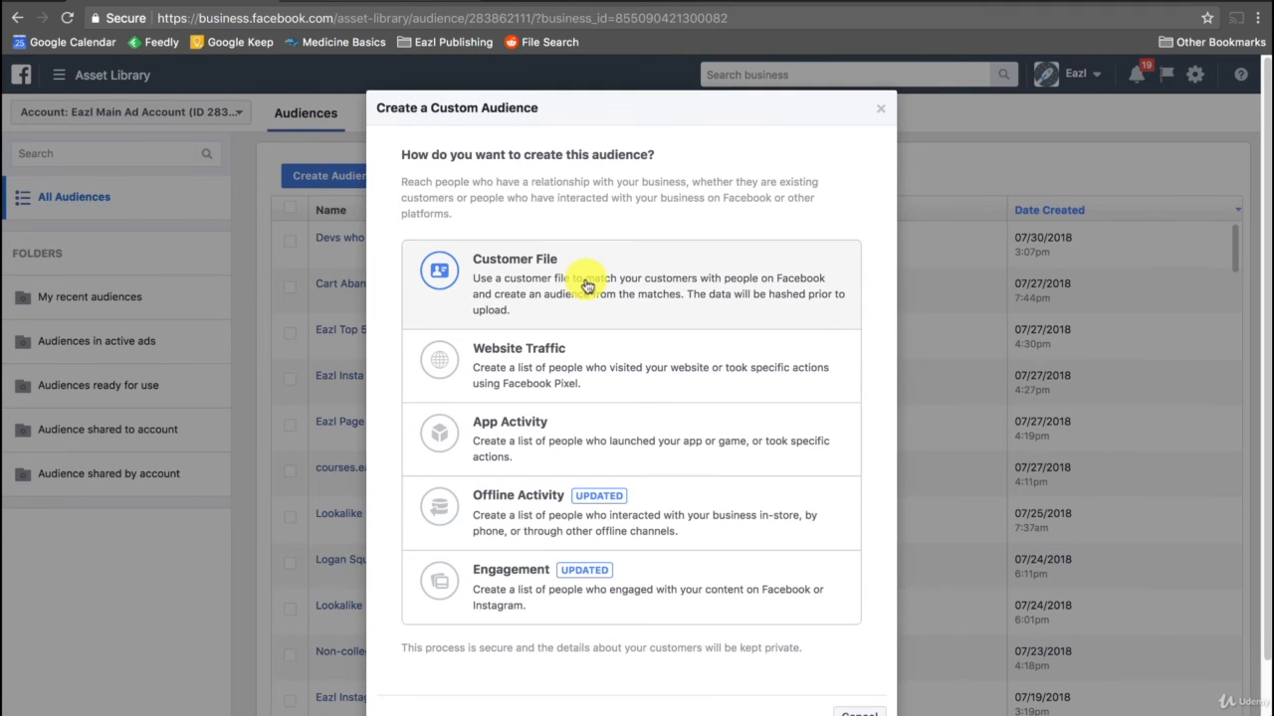
click(587, 285)
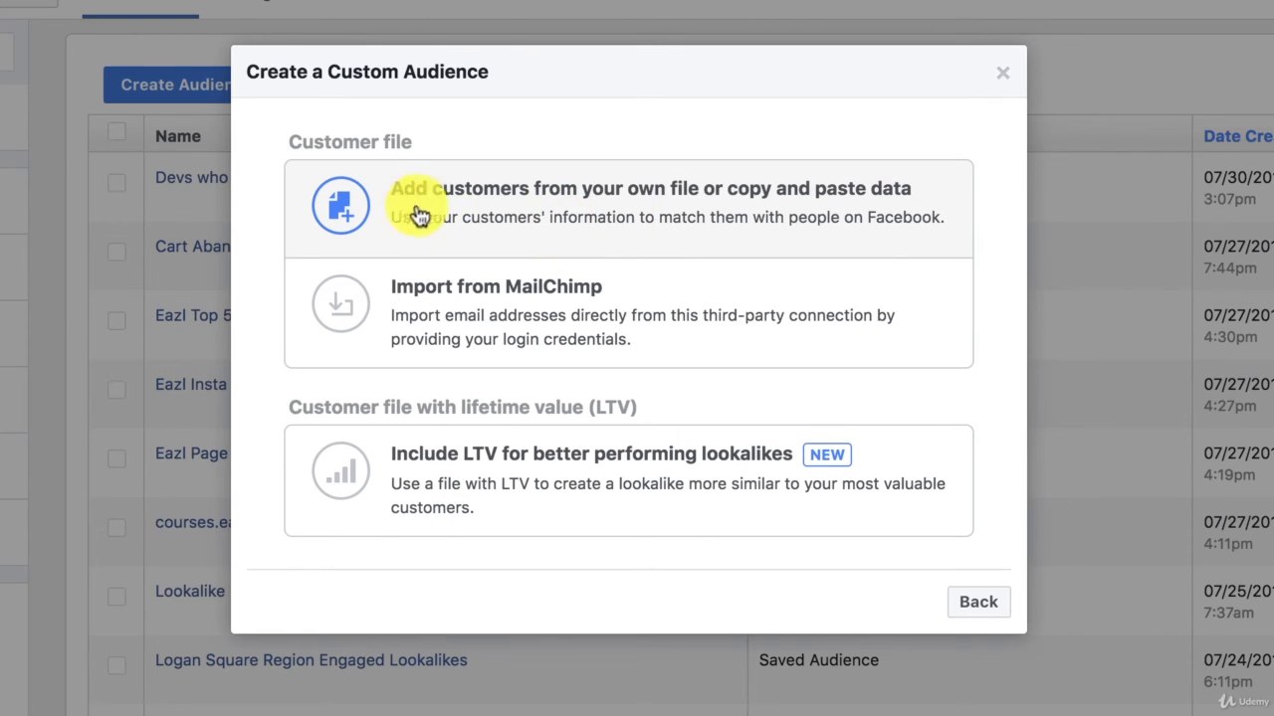
click(746, 207)
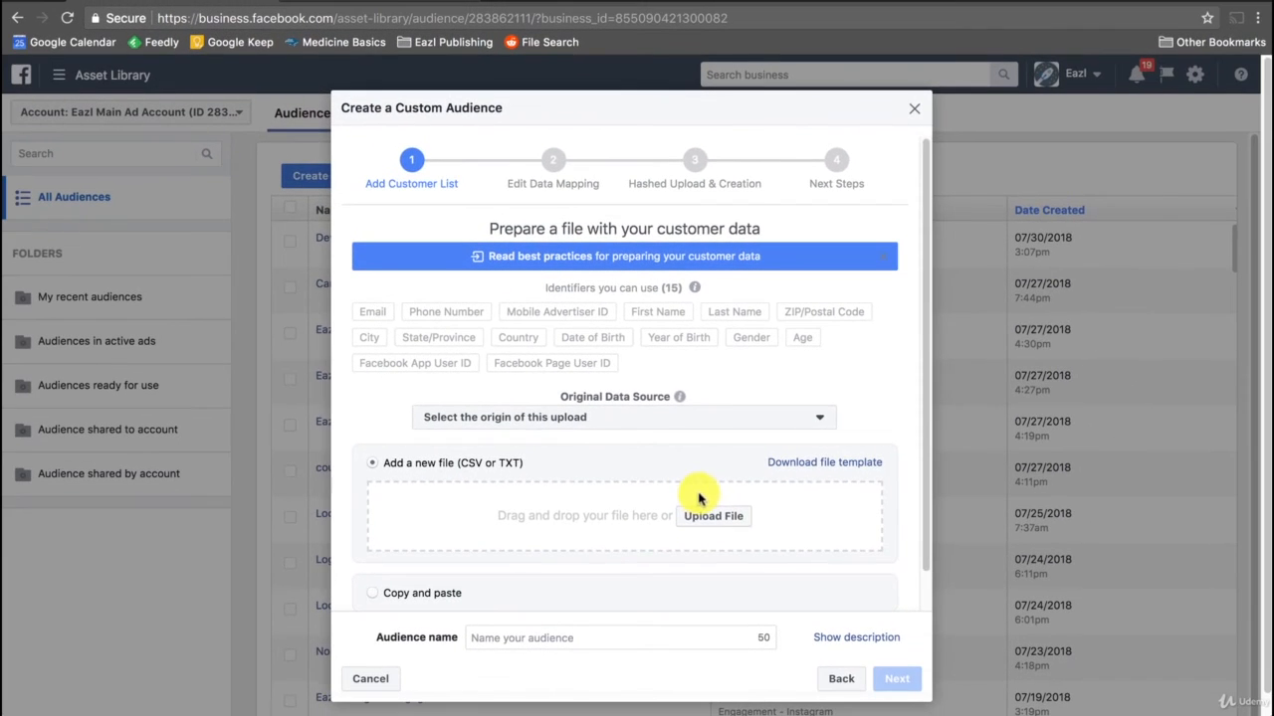
Step: Return to the customer file options, view the Import from MailChimp option, and close the custom audience dialog without creating anything
click(369, 679)
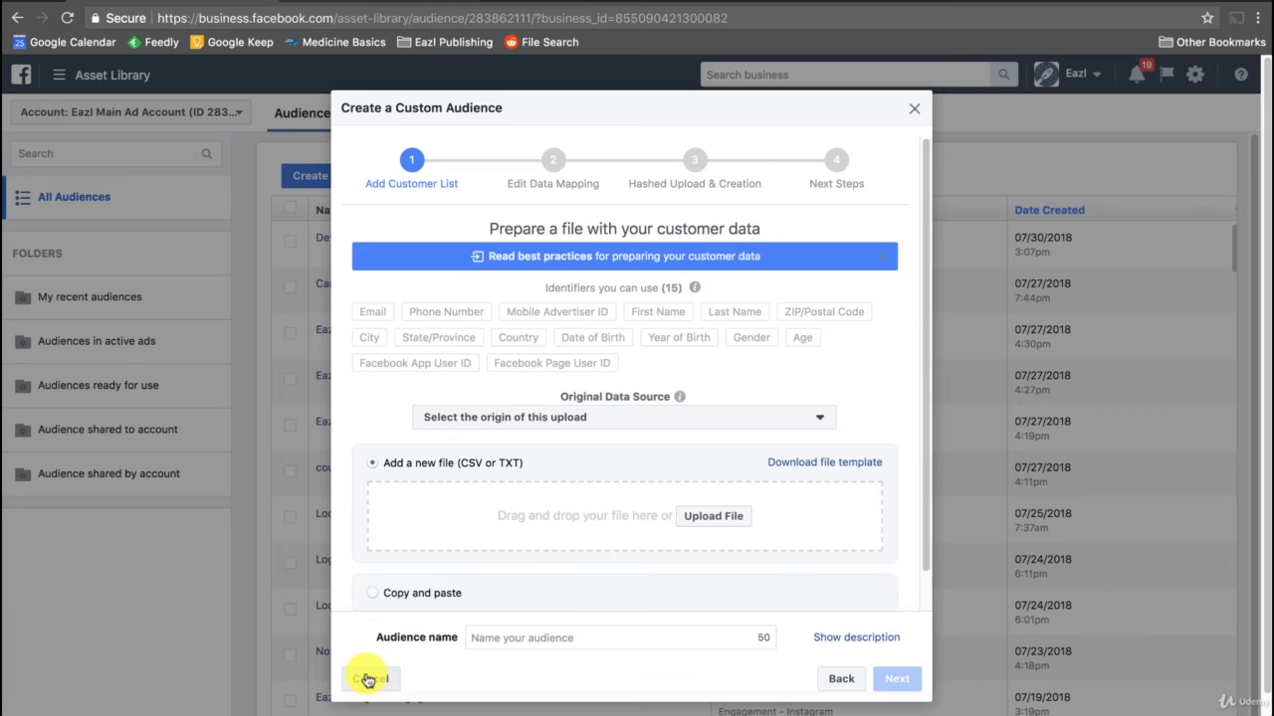
click(831, 679)
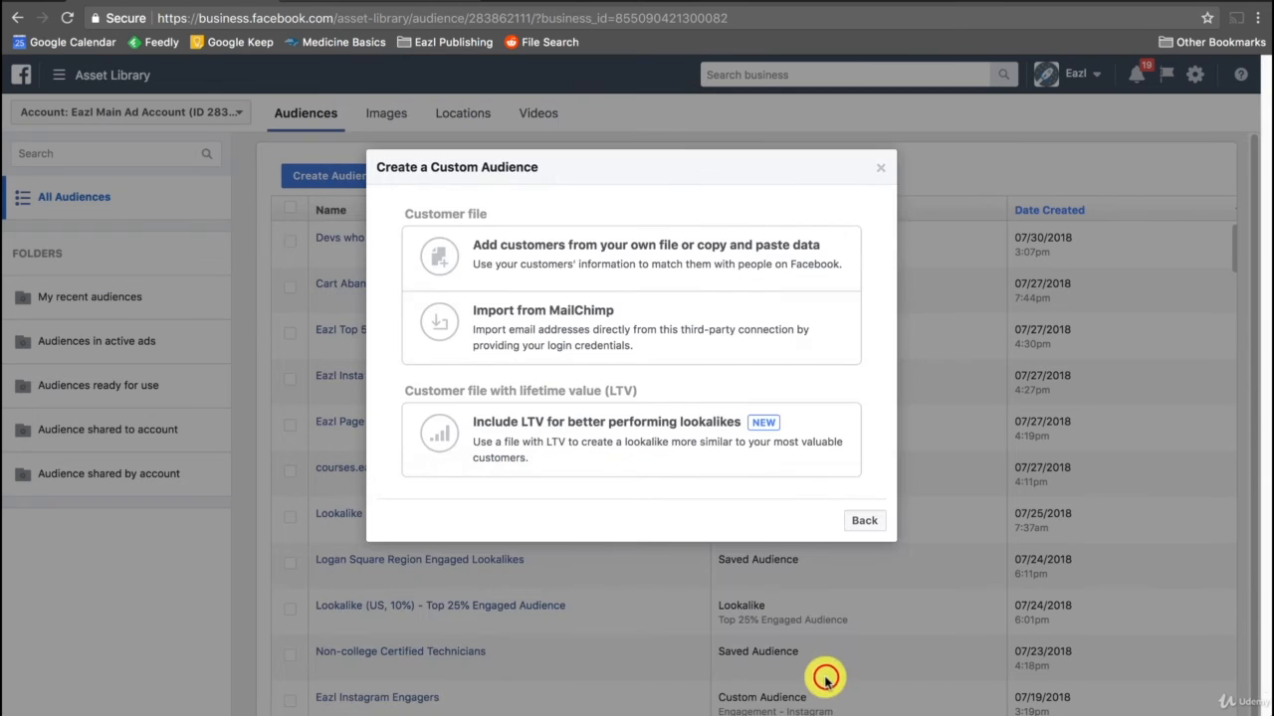
click(512, 344)
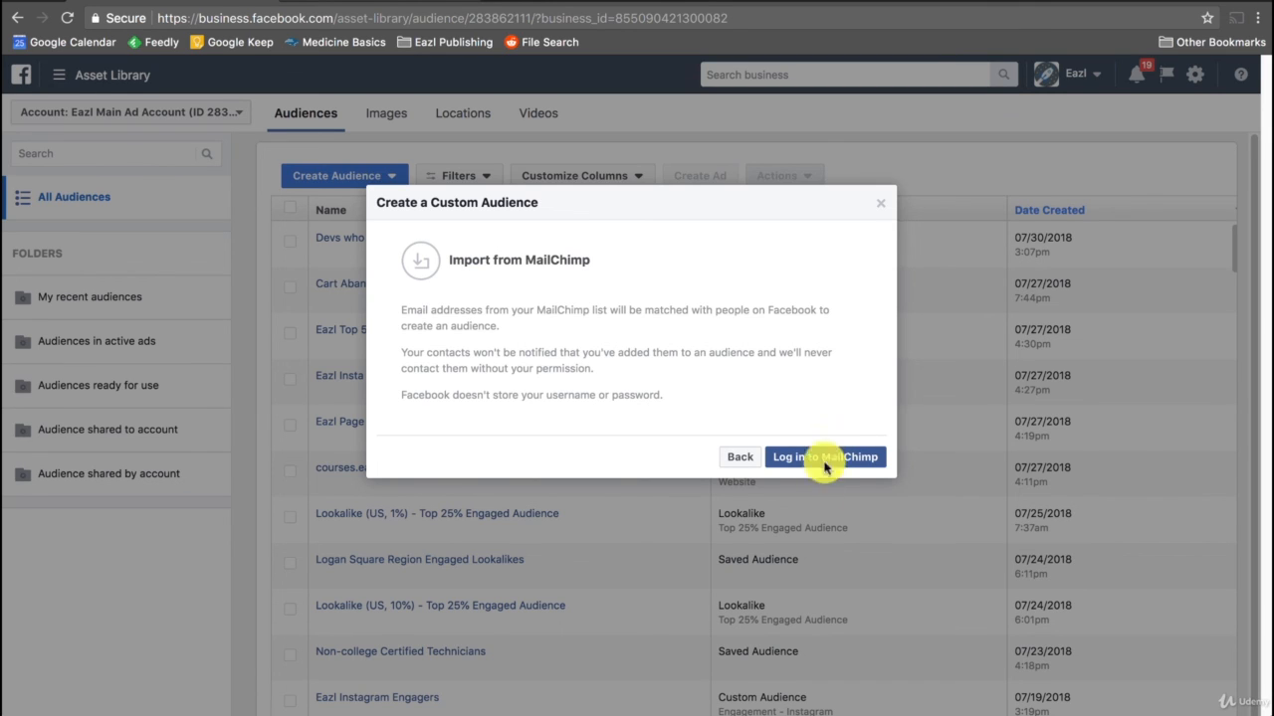
click(736, 458)
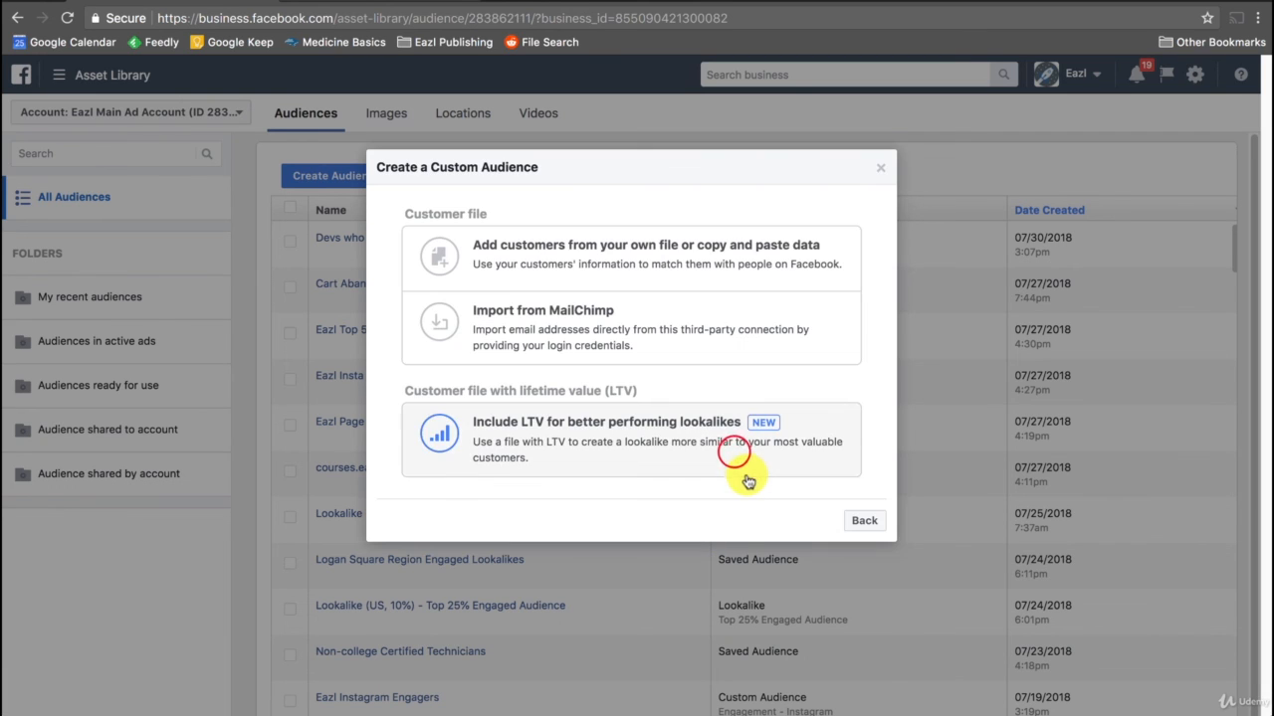
click(881, 169)
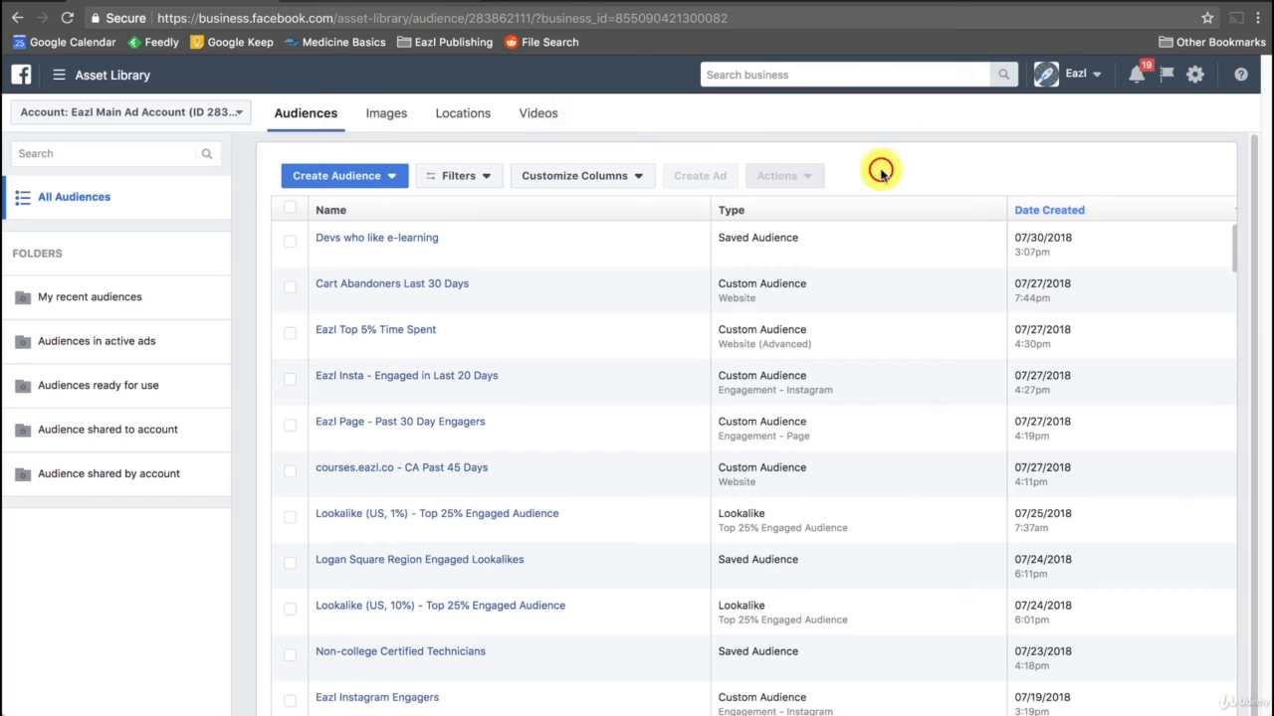
Step: Reopen the Audiences library and review which columns can be shown in the audience list, leaving the selection as it is
click(50, 74)
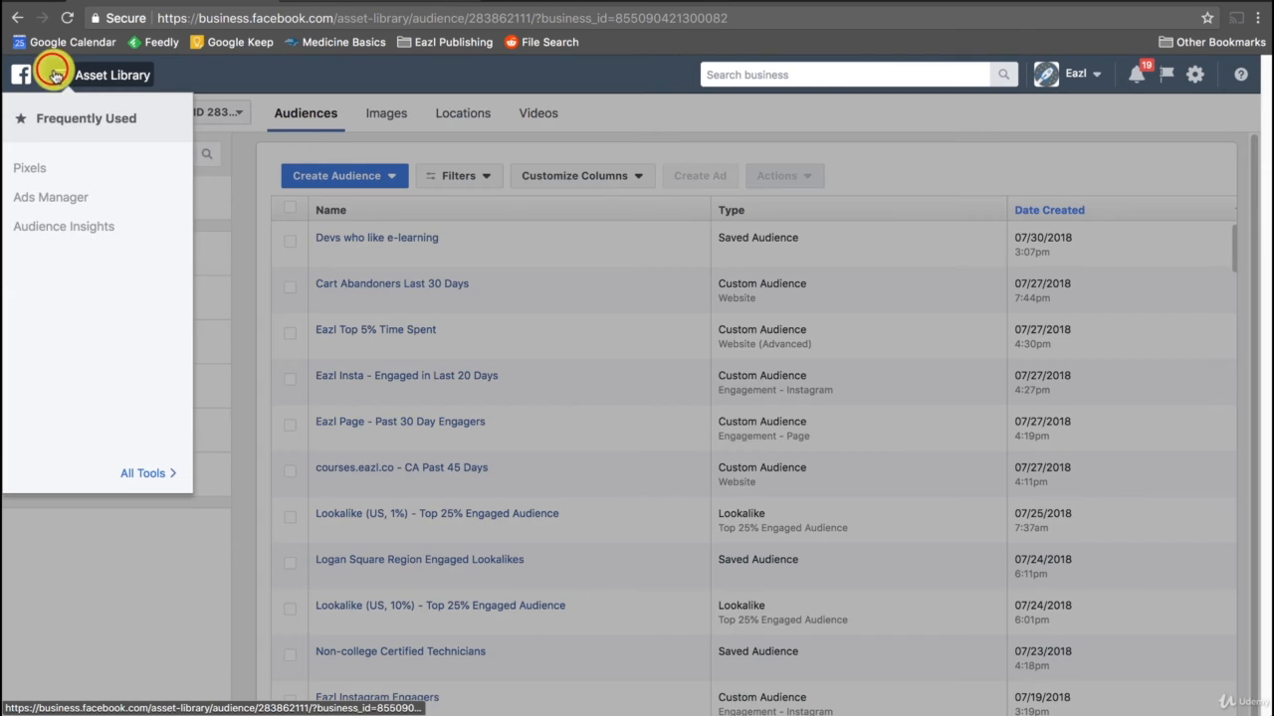
mouse_move(108, 479)
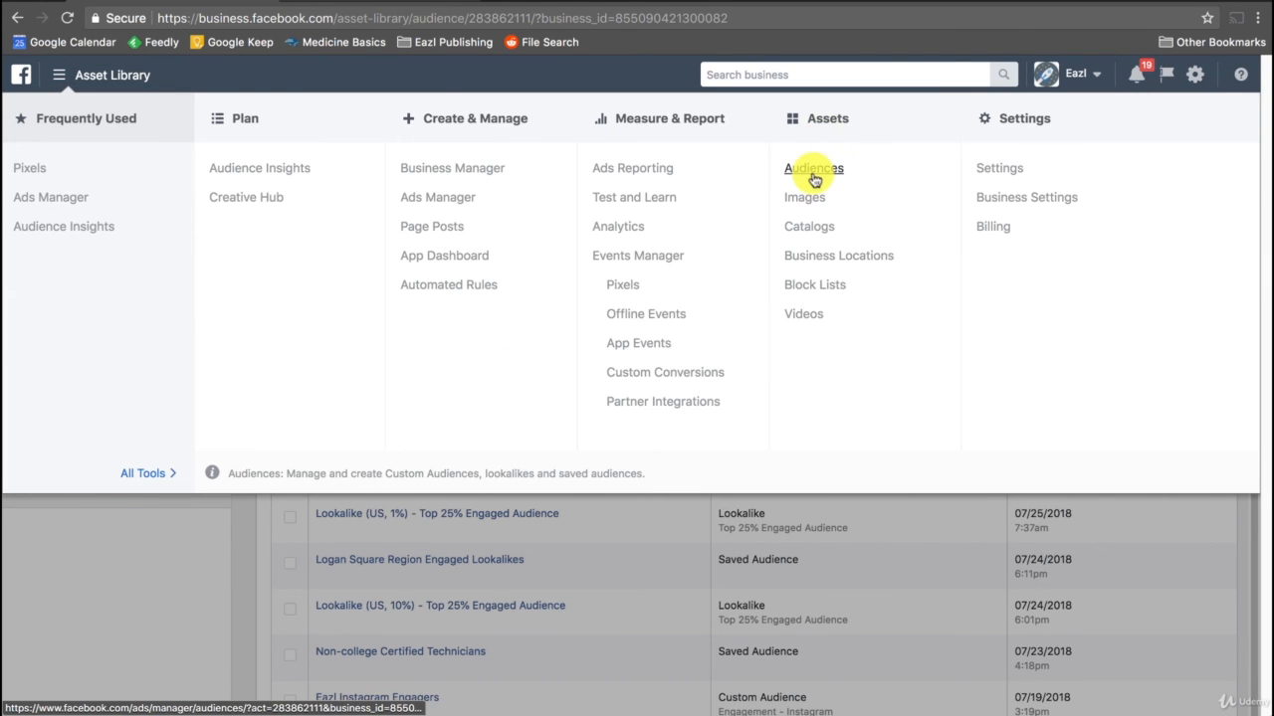
click(783, 169)
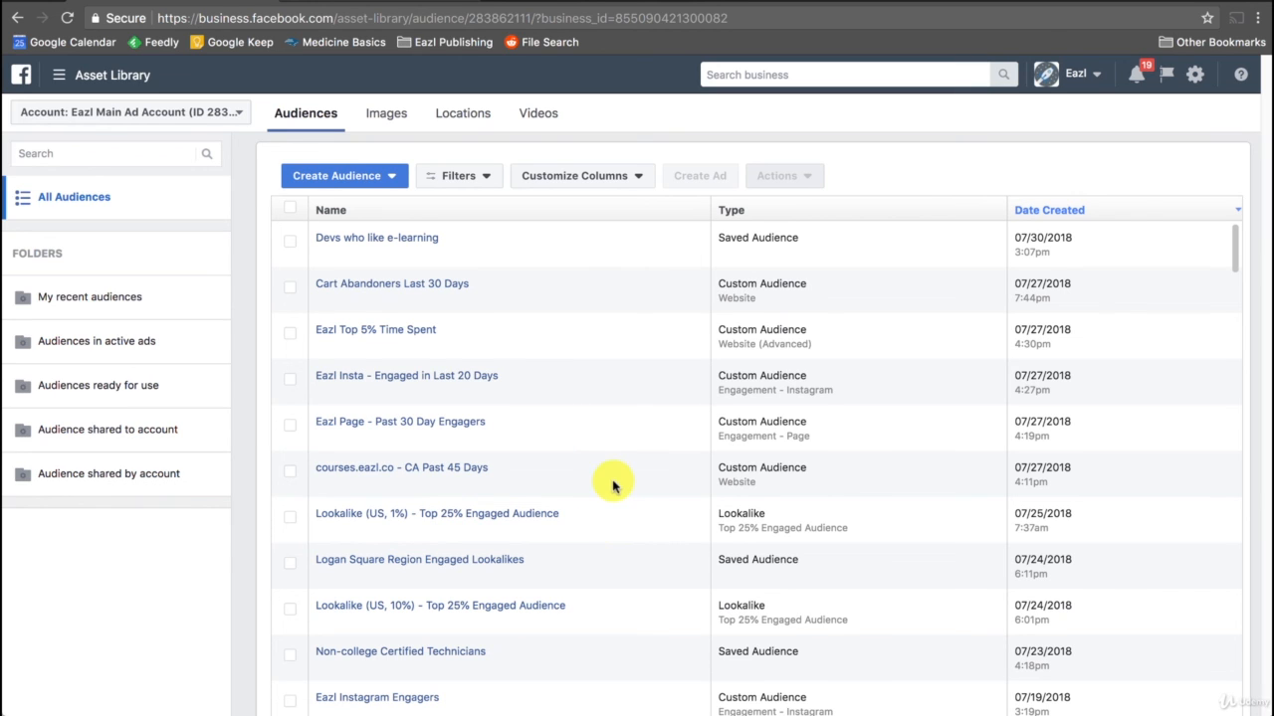
click(611, 179)
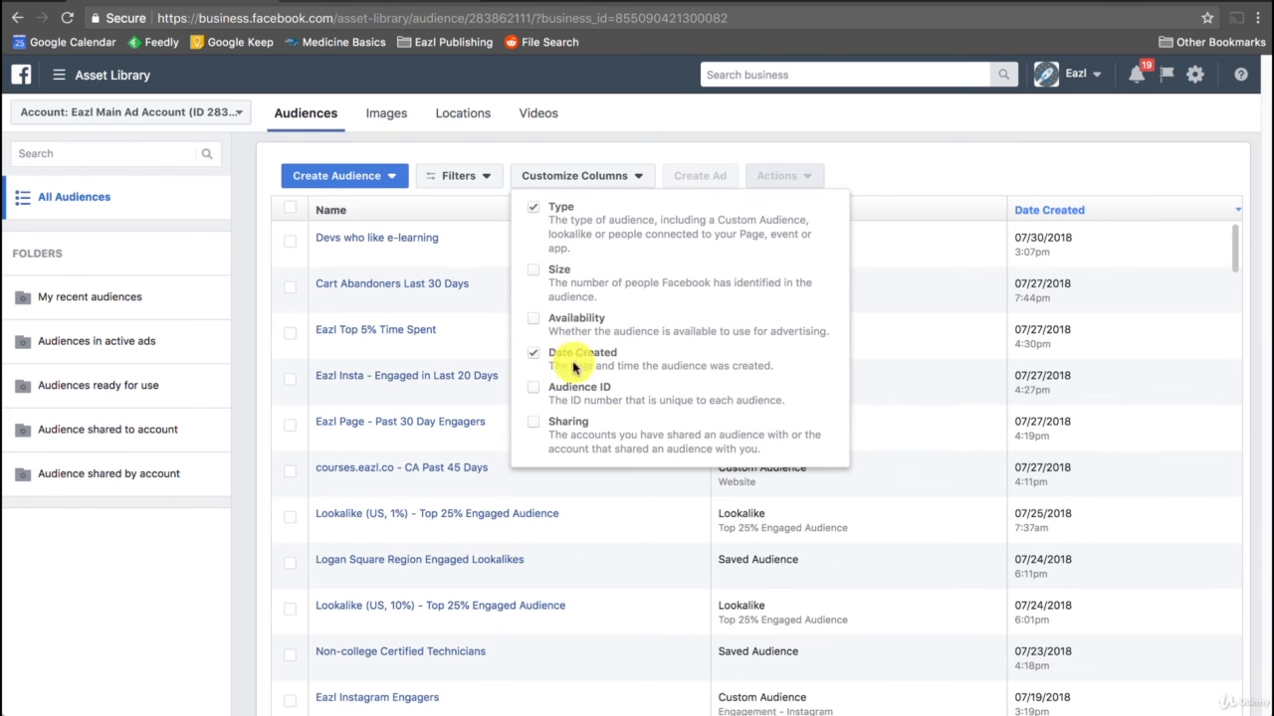
click(847, 179)
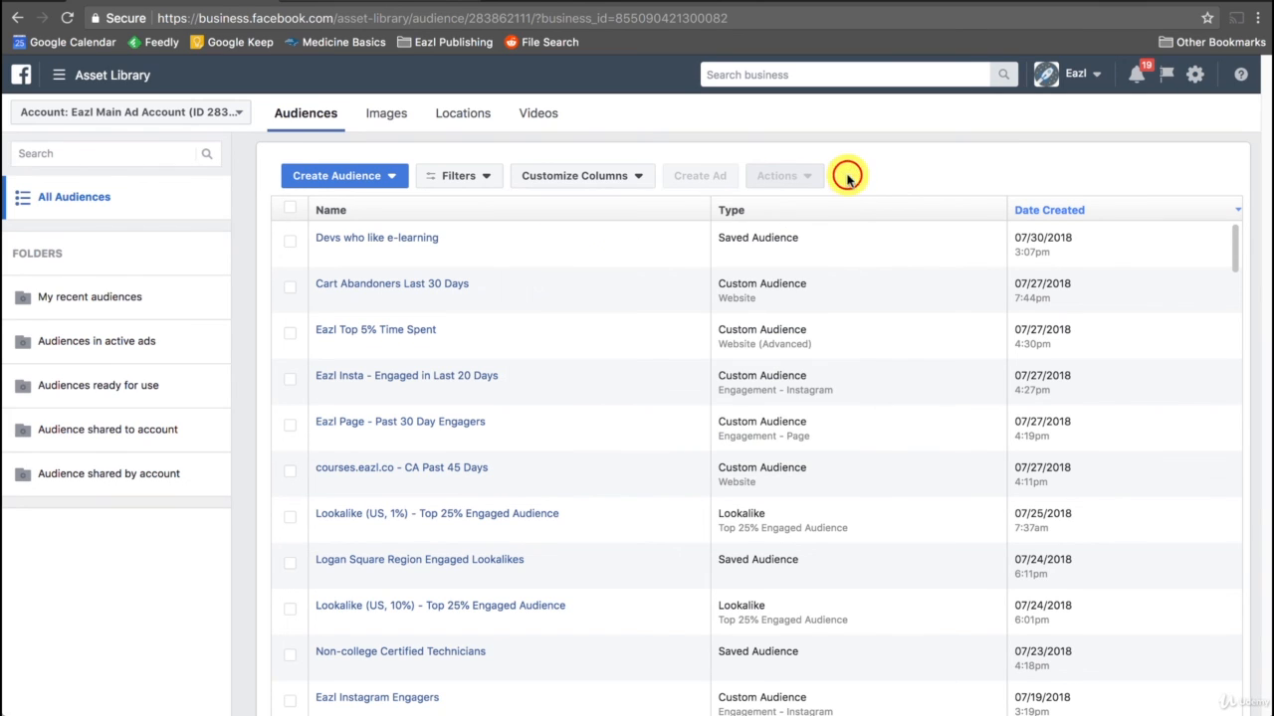